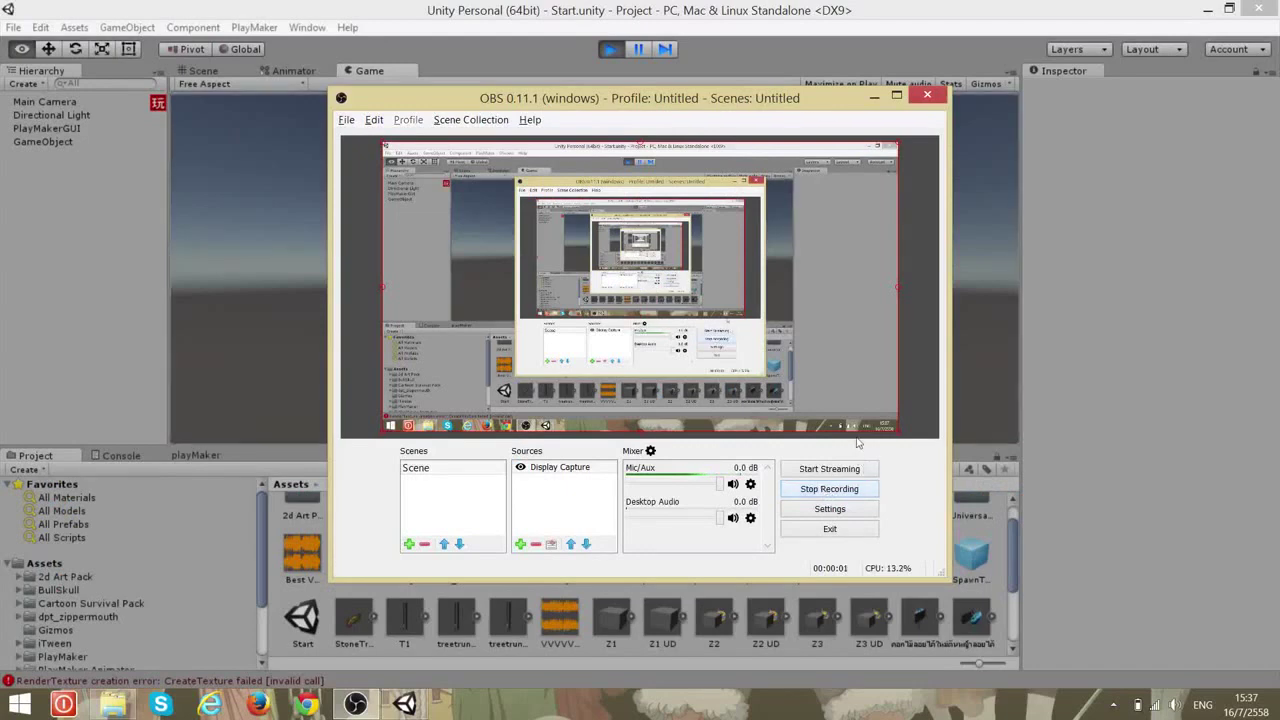
Bring the maximized Unity editor in front of OBS, showing the Start scene's 'Press Play Button' screen
key(alt+Tab)
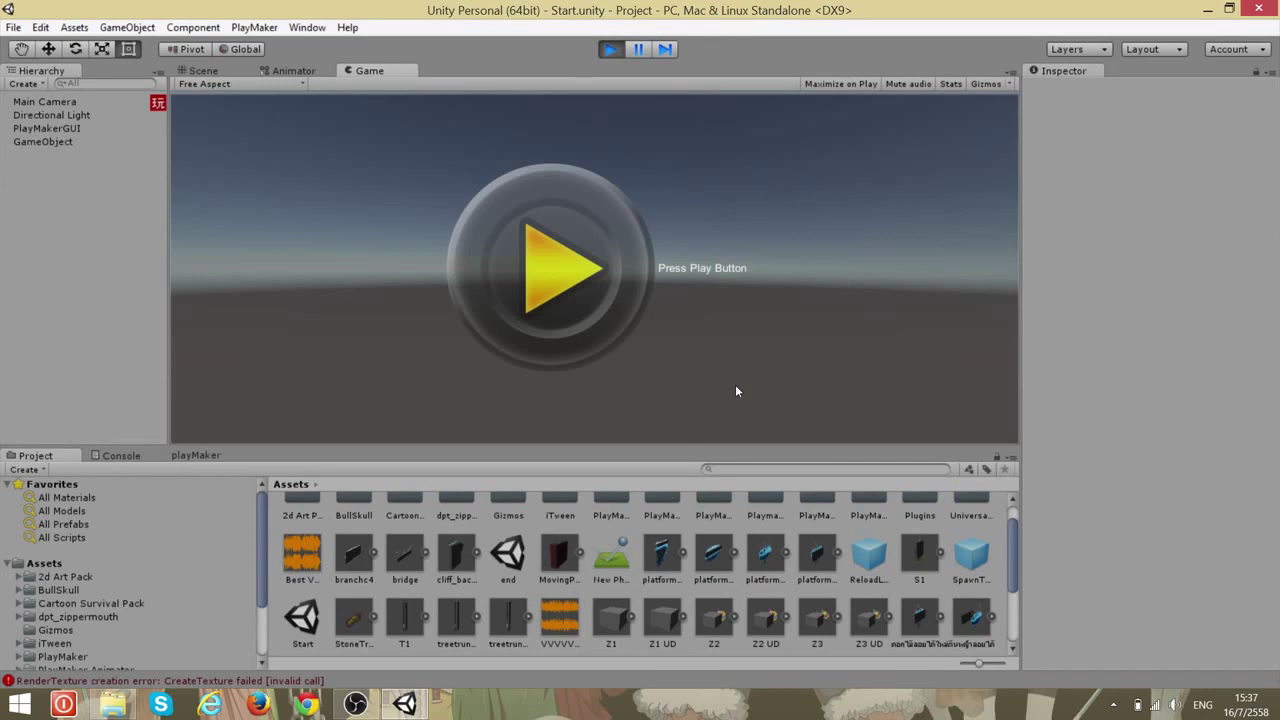
Start the game from the title prompt and work the character up onto the upper ledge
click(506, 281)
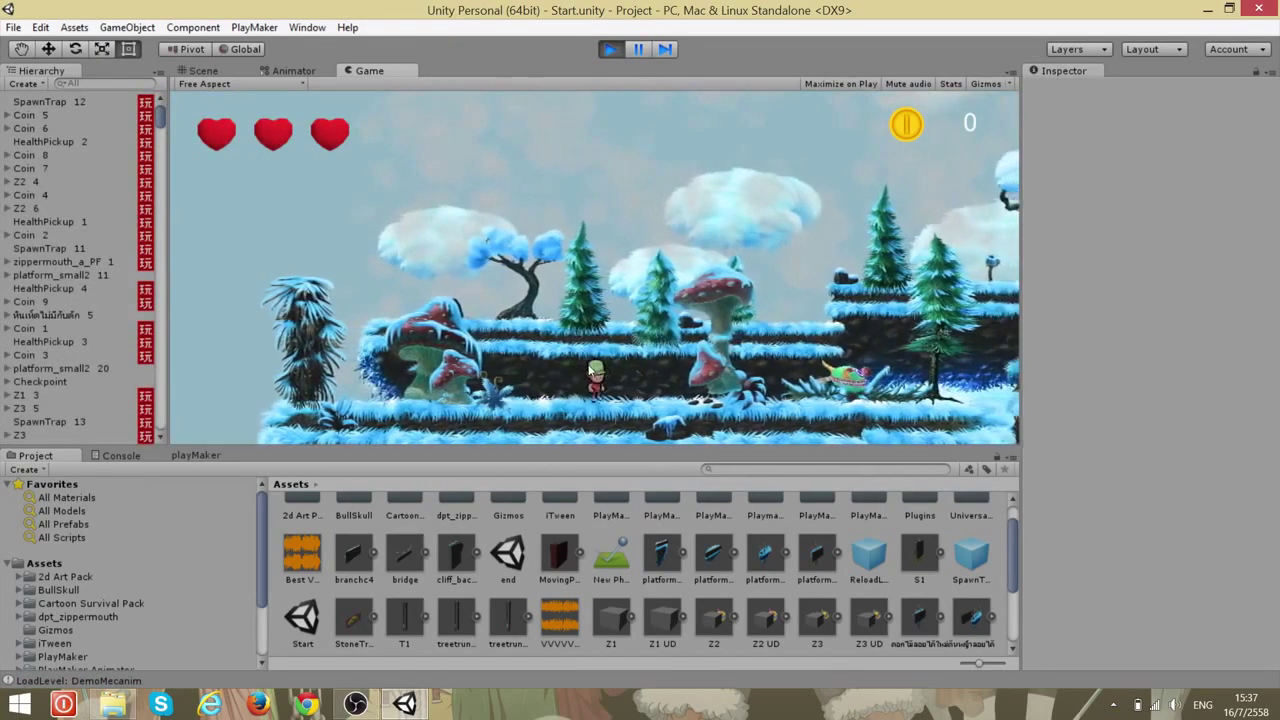
key(Right)
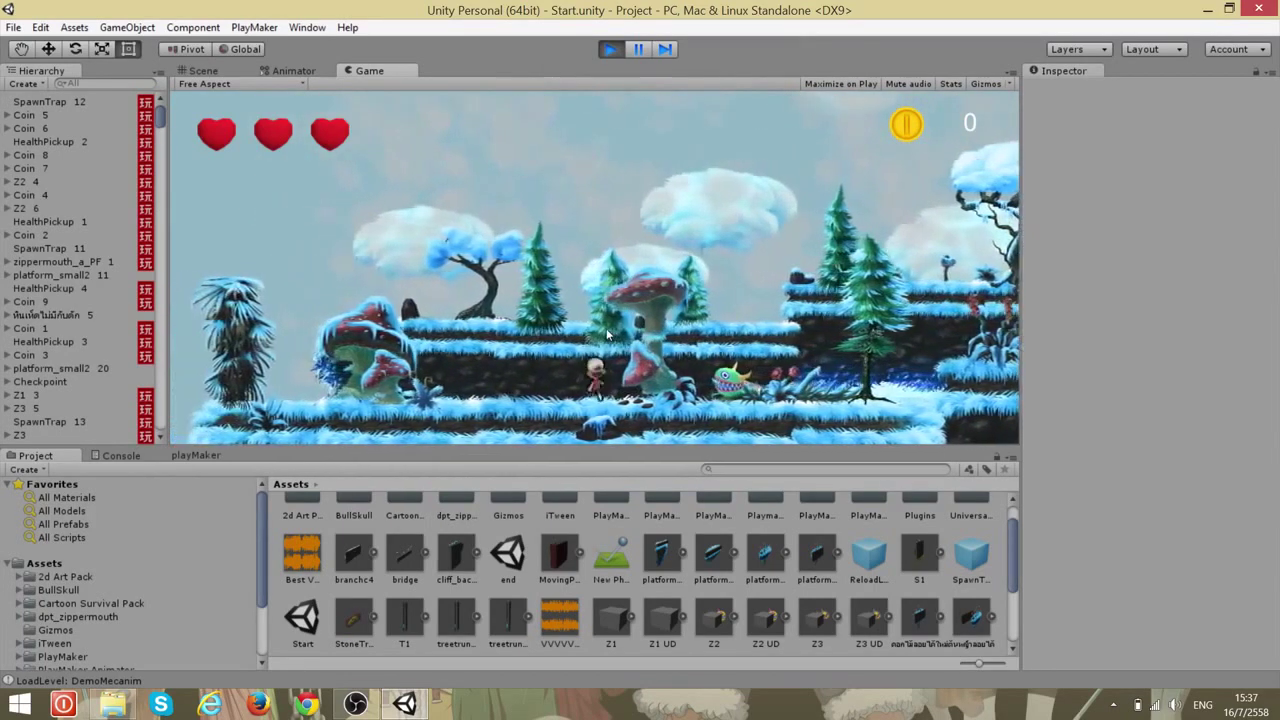
key(space)
key(Right)
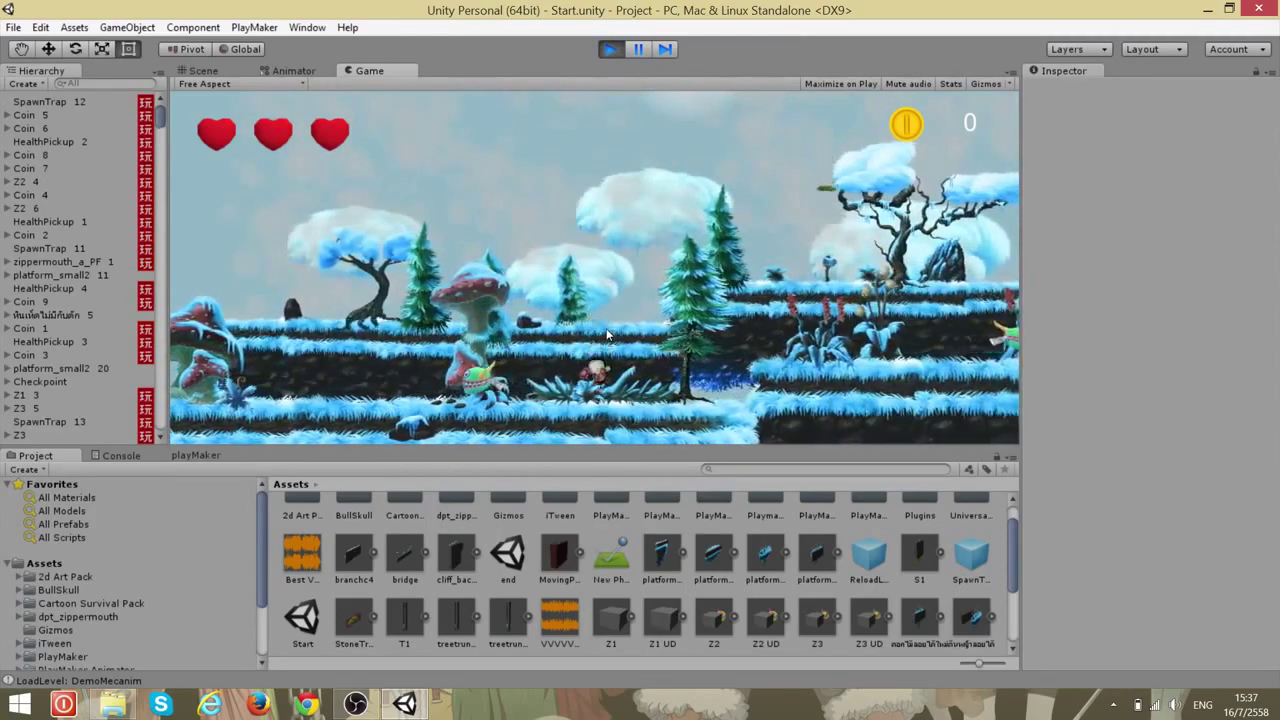
key(Left)
key(Left)
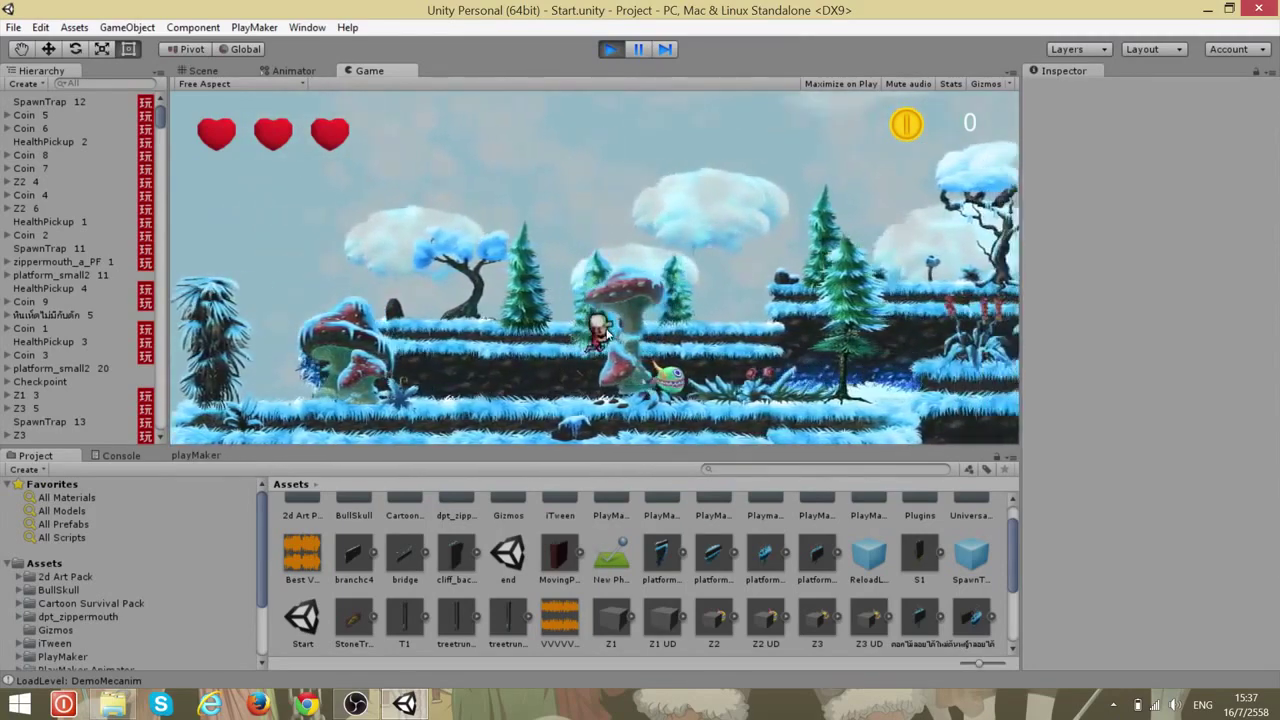
key(Right)
key(Left)
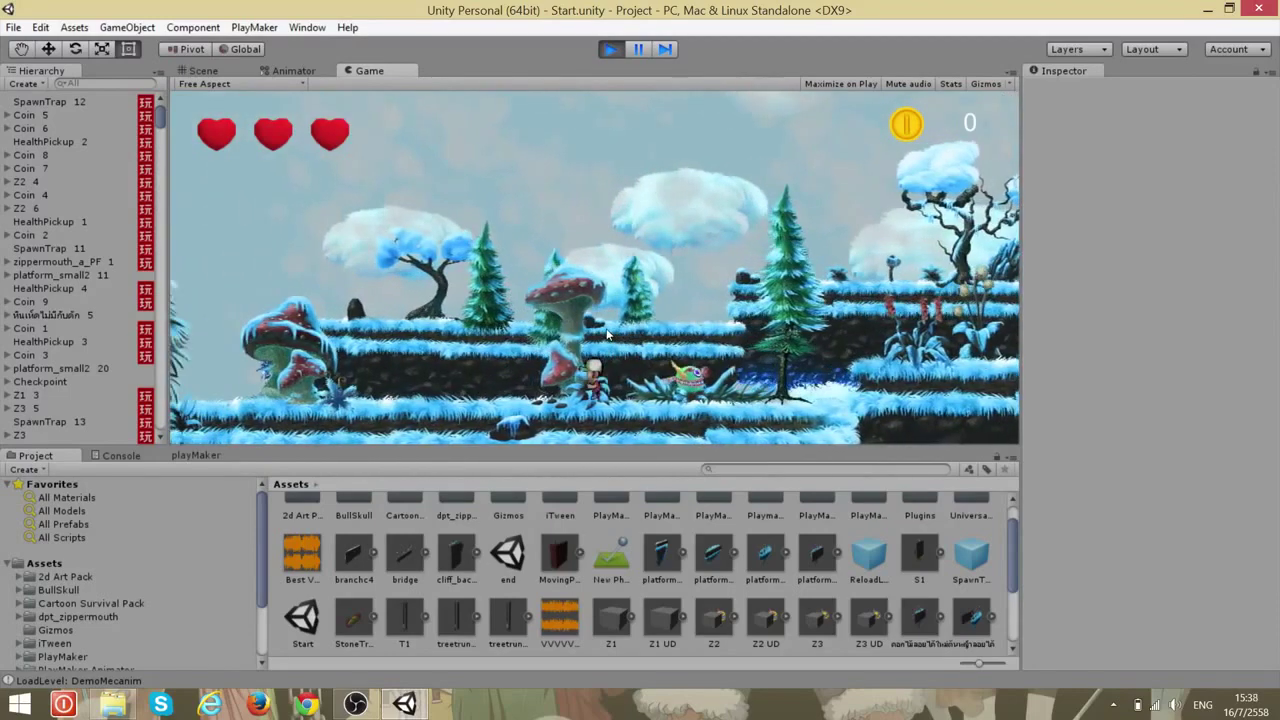
key(Right)
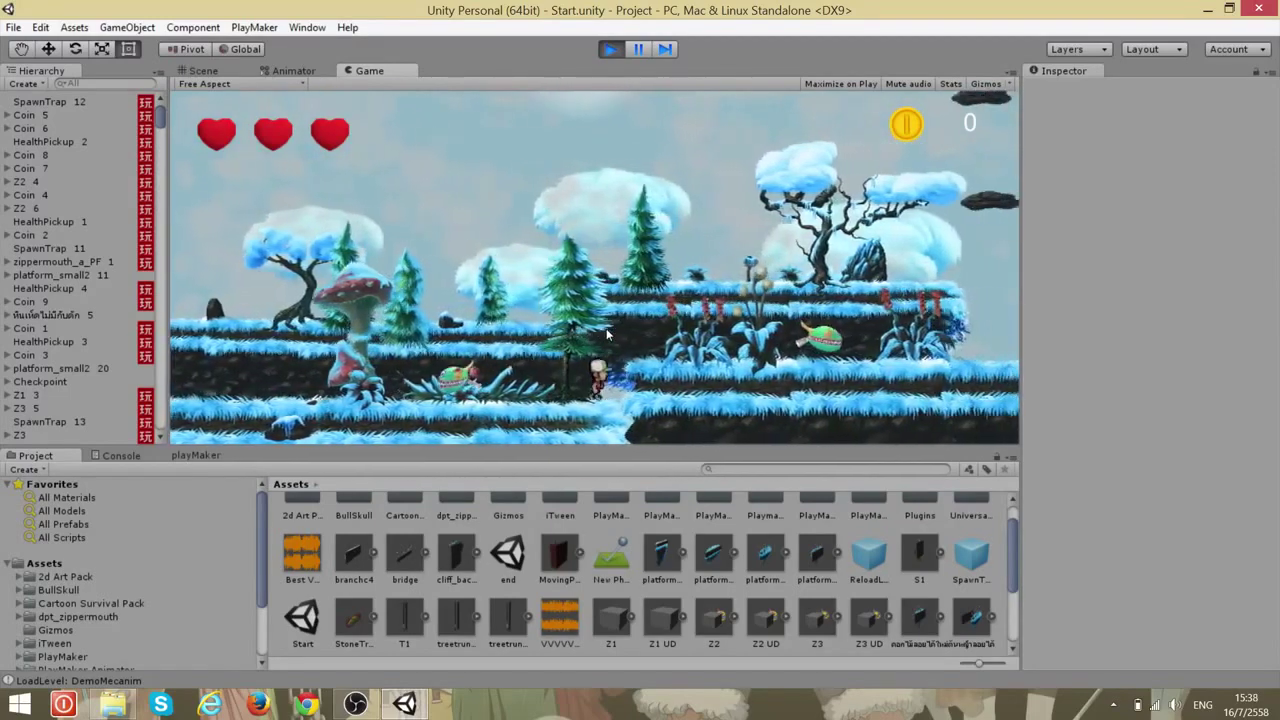
Run the respawned character right past the enemy and onto the icy floating platform
key(Right)
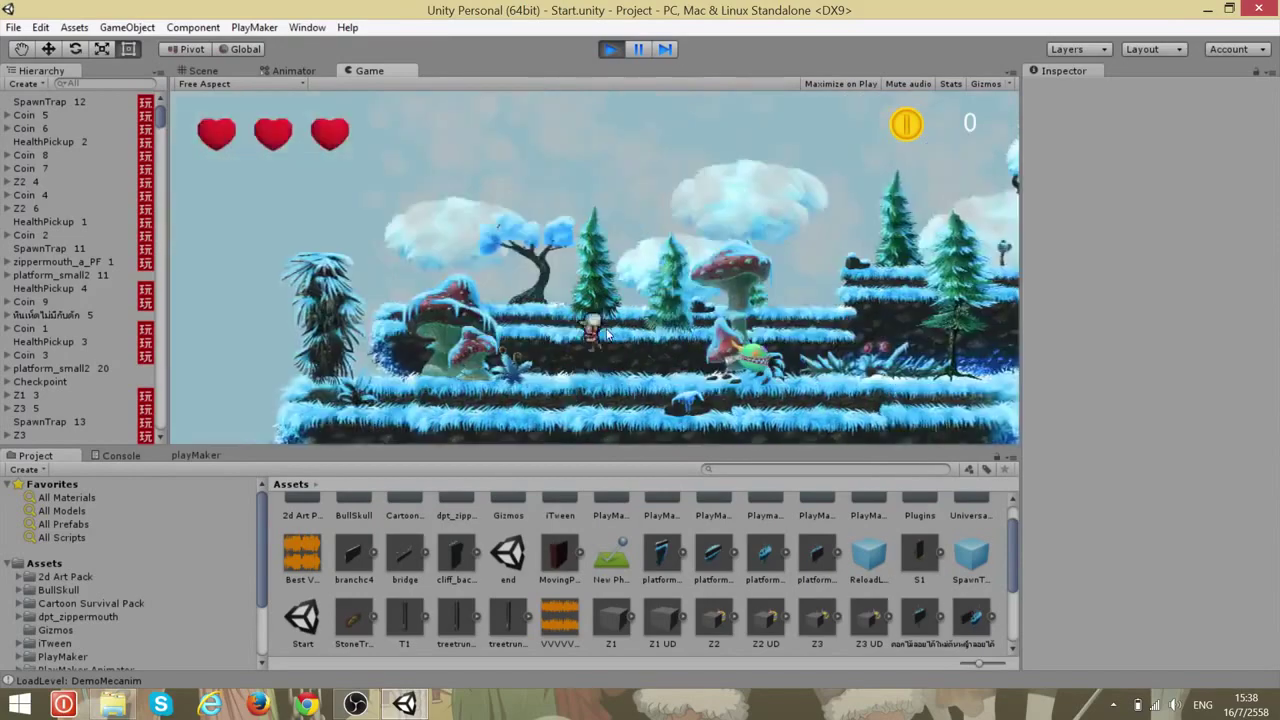
key(Right)
key(Right)
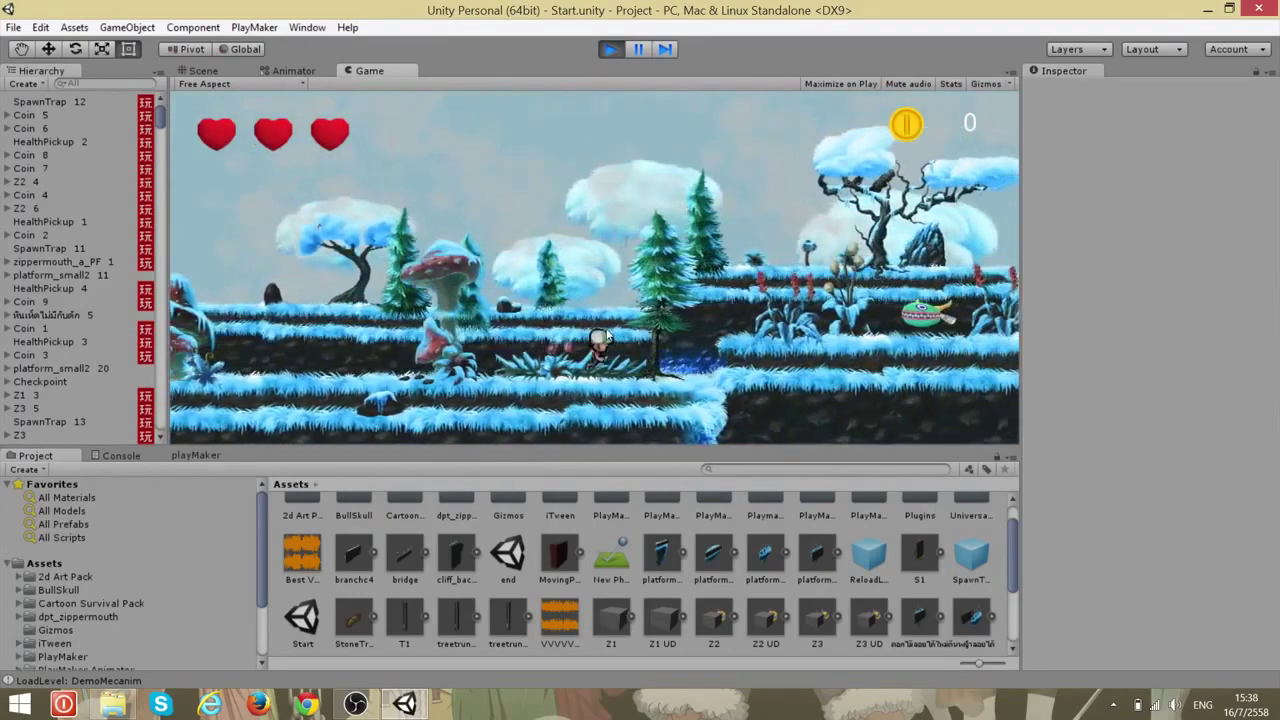
key(Right)
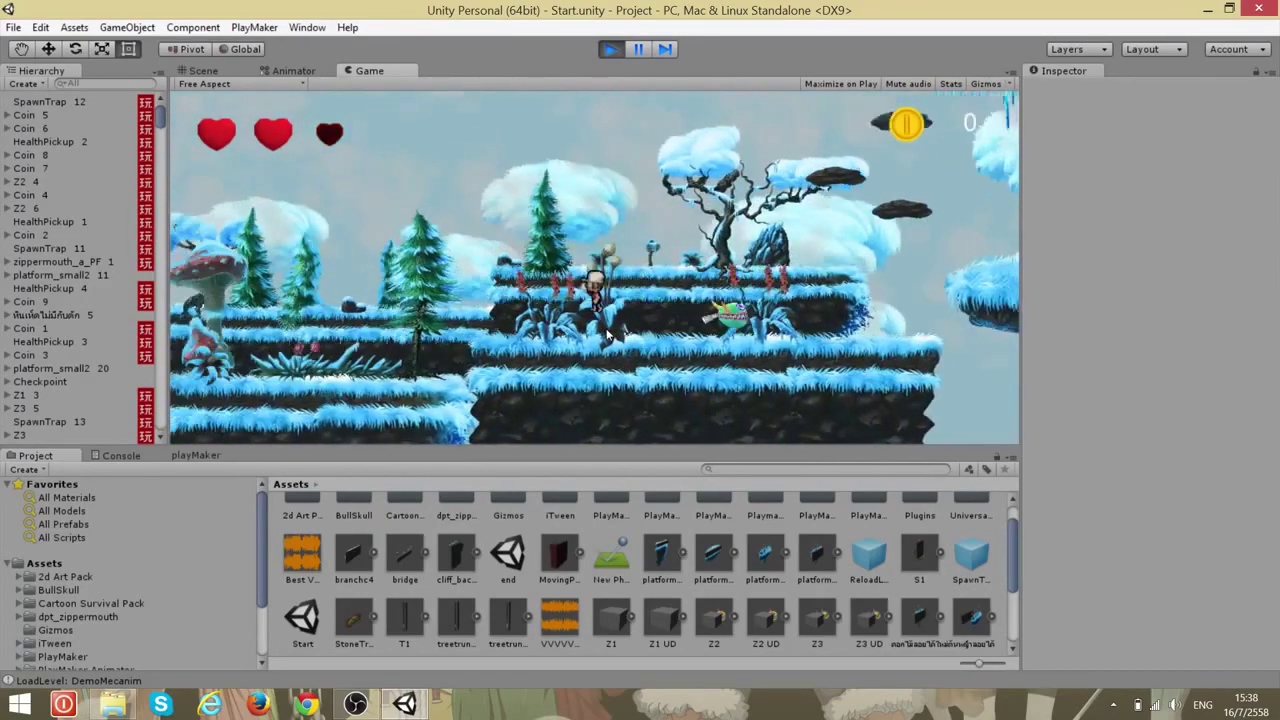
key(space)
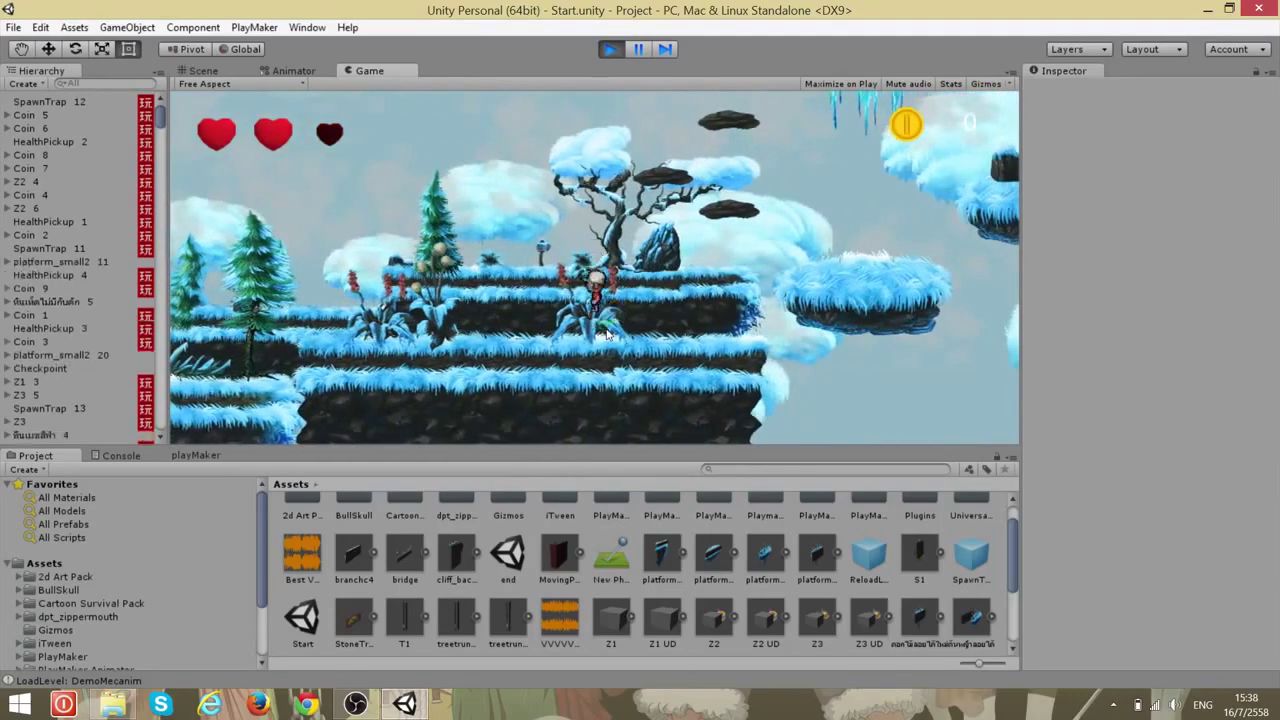
key(Right)
key(Right)
key(space)
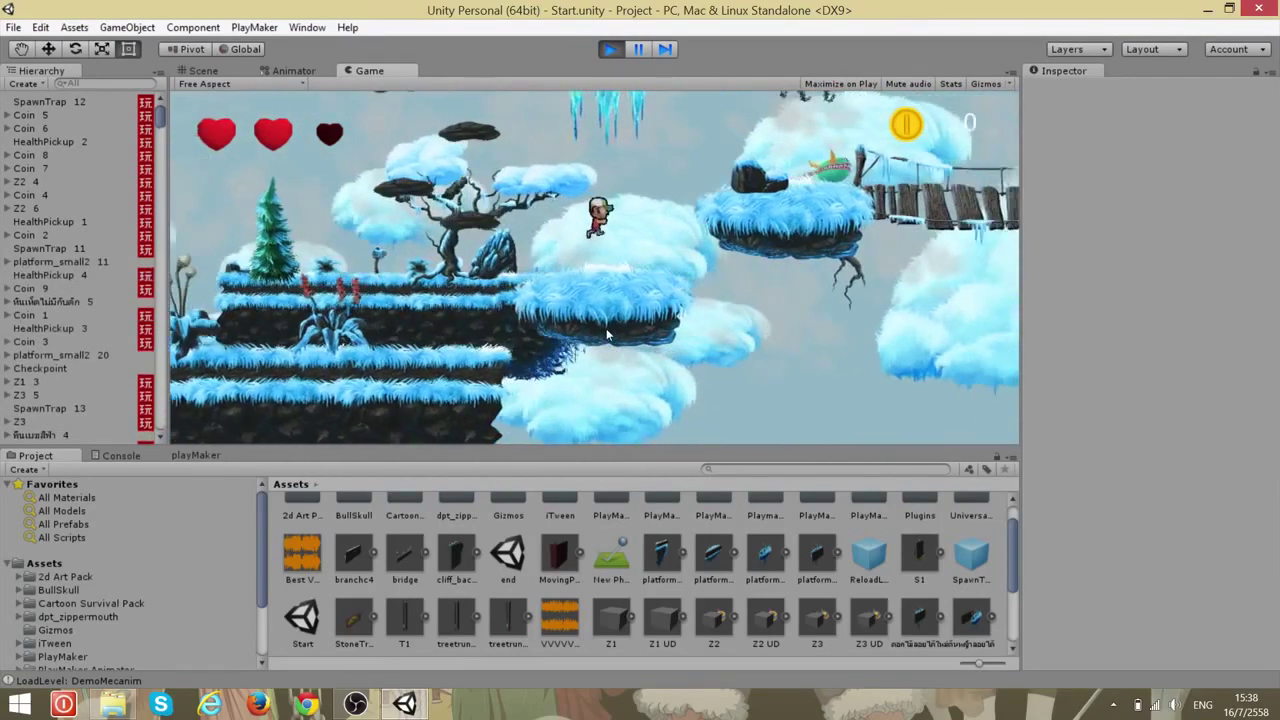
Switch to the Scene view and zoom and pan across the level layout
click(200, 71)
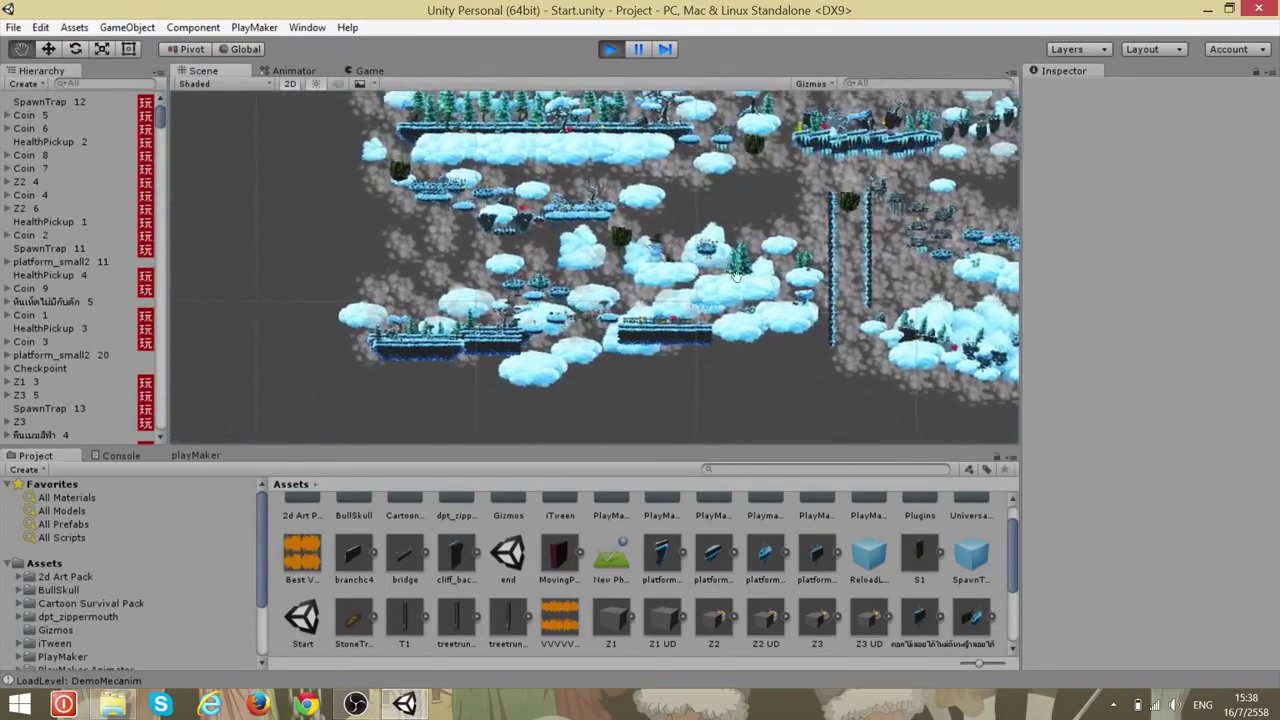
scroll(755, 333, up, 3)
scroll(713, 260, up, 4)
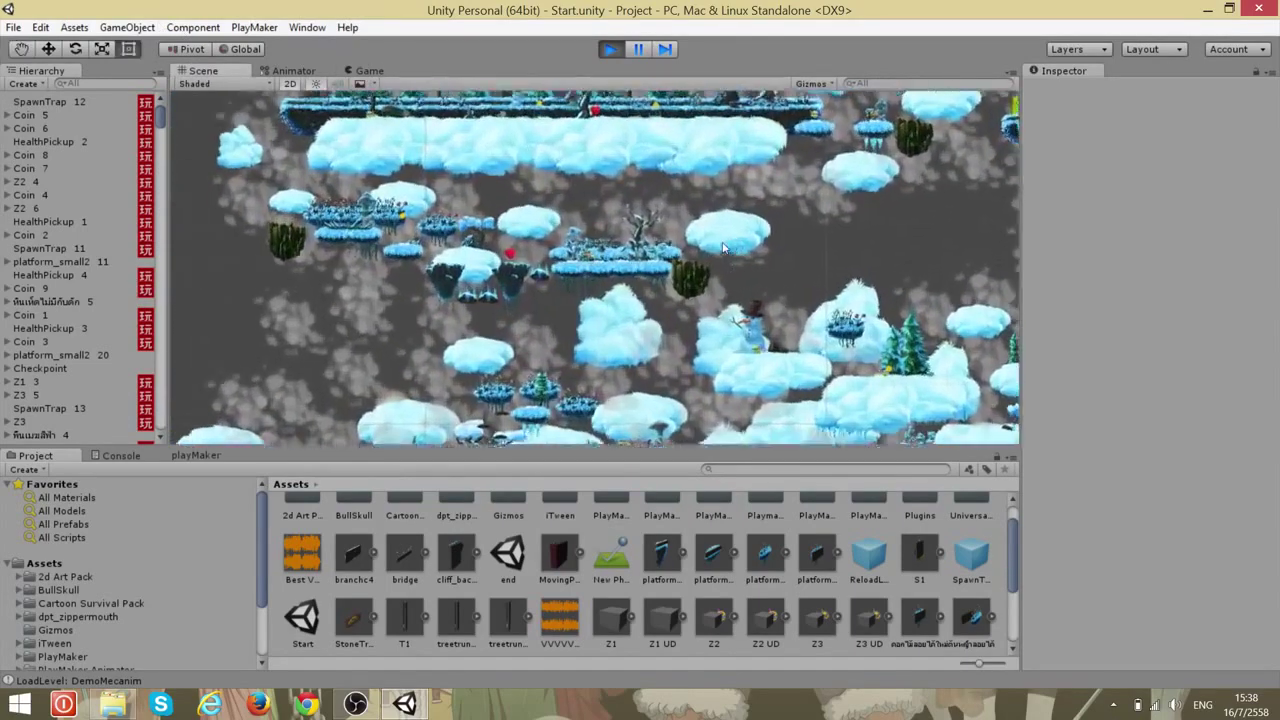
drag(694, 299, 520, 330)
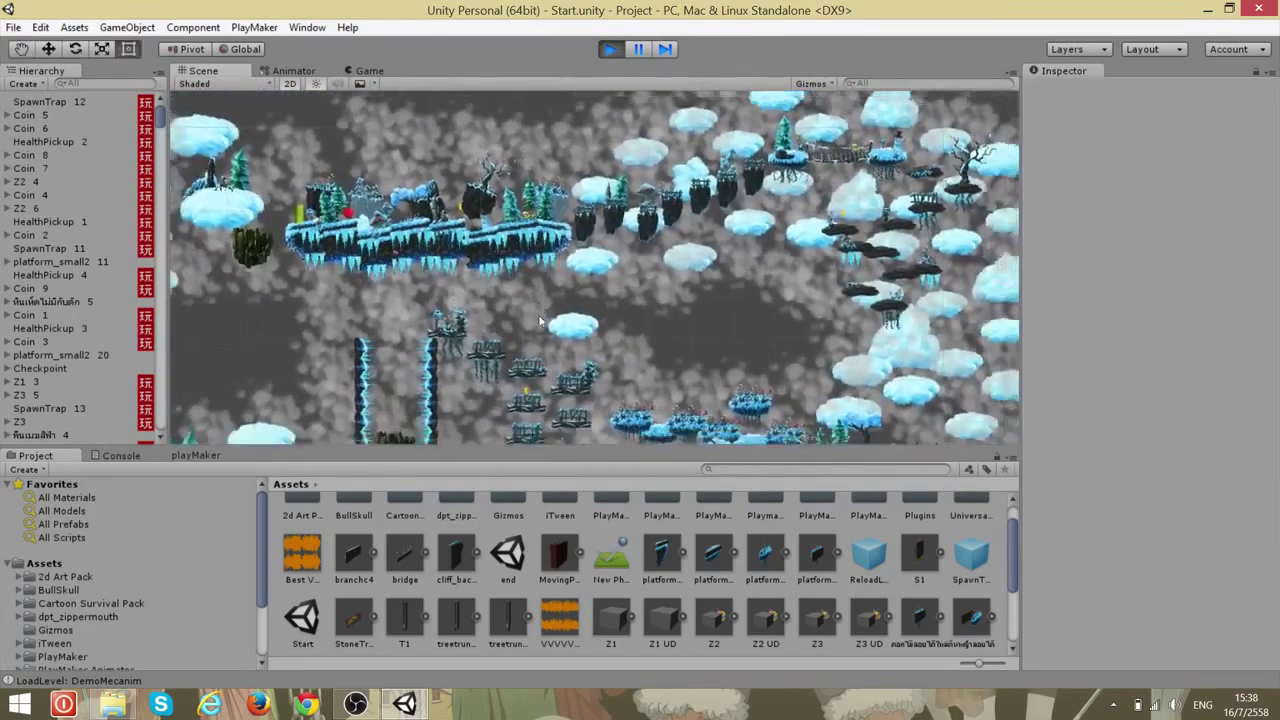
scroll(785, 339, down, 3)
scroll(785, 338, up, 3)
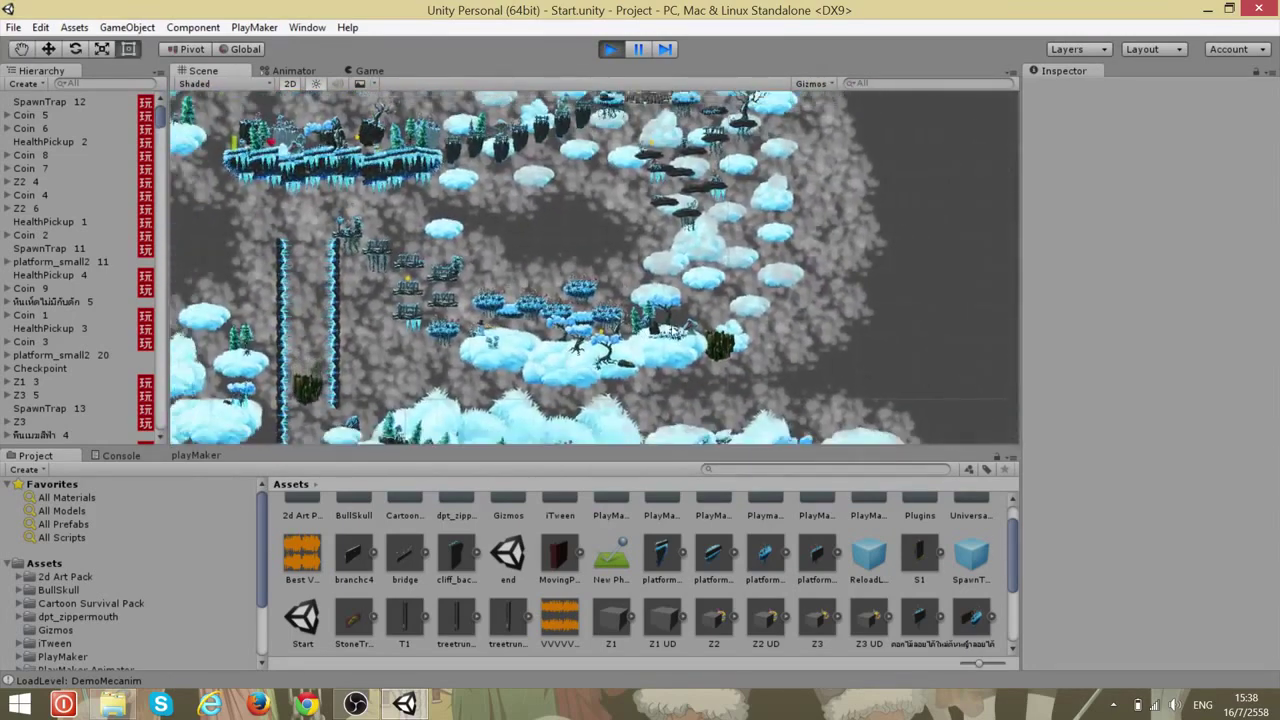
Pan to the mushroom platforms area, then show the Scientist_Controller Animator state graph
drag(785, 338, 647, 232)
scroll(655, 240, up, 2)
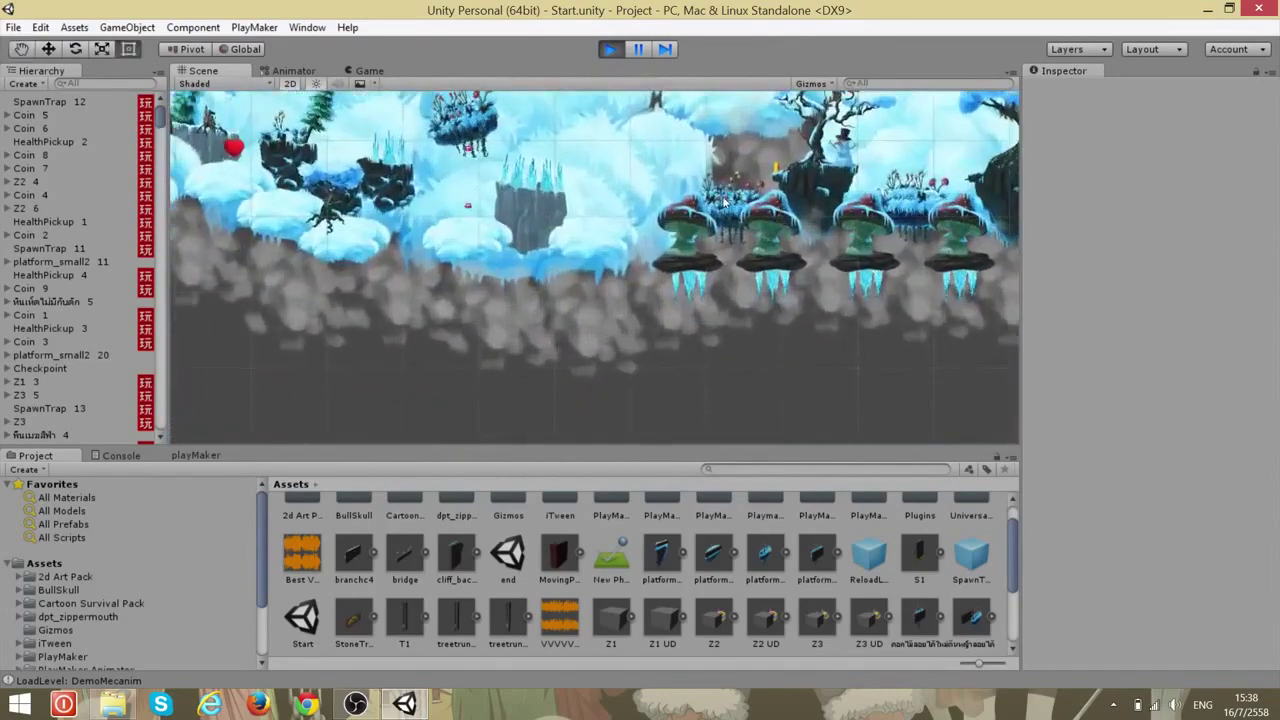
drag(725, 330, 560, 180)
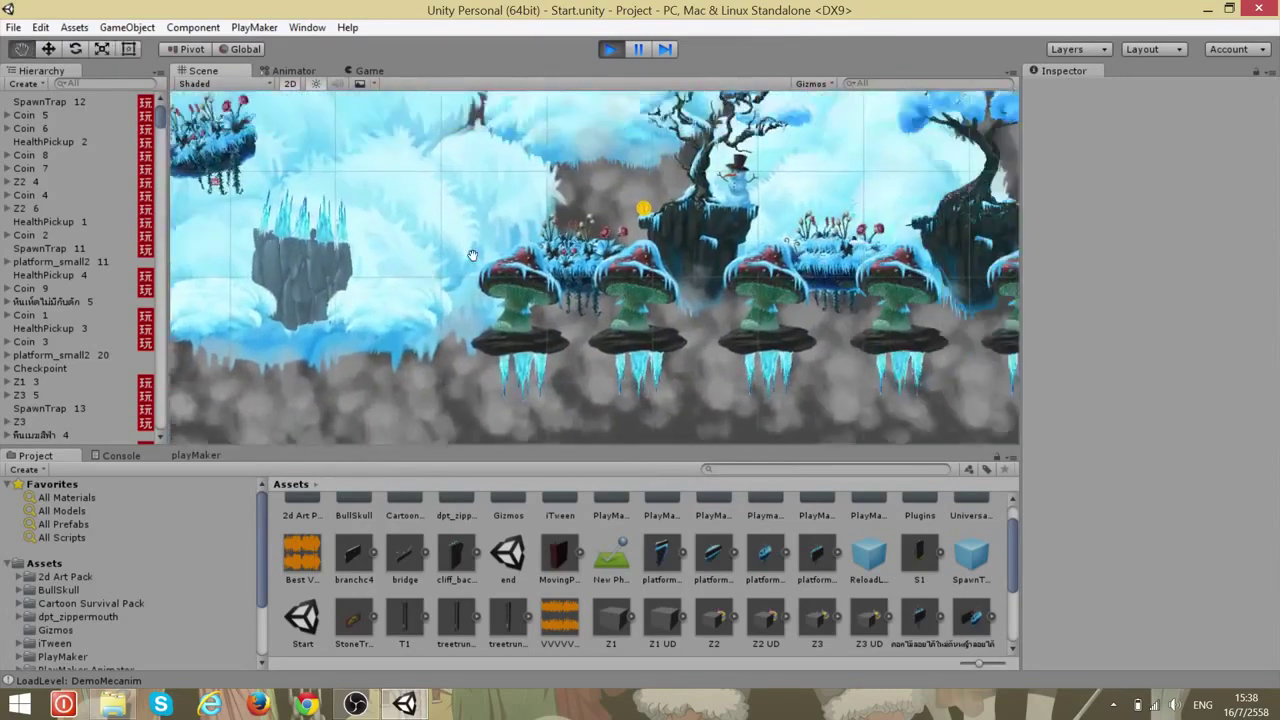
scroll(515, 107, up, 2)
click(302, 70)
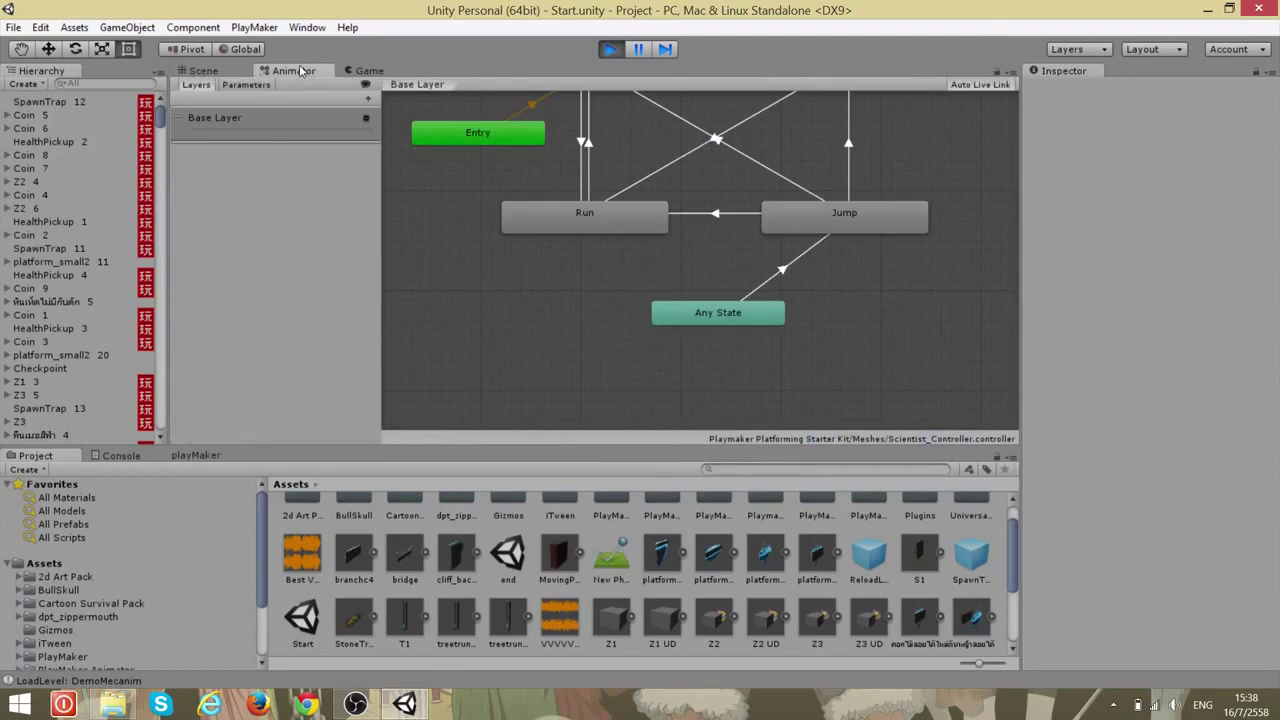
click(369, 72)
key(Right)
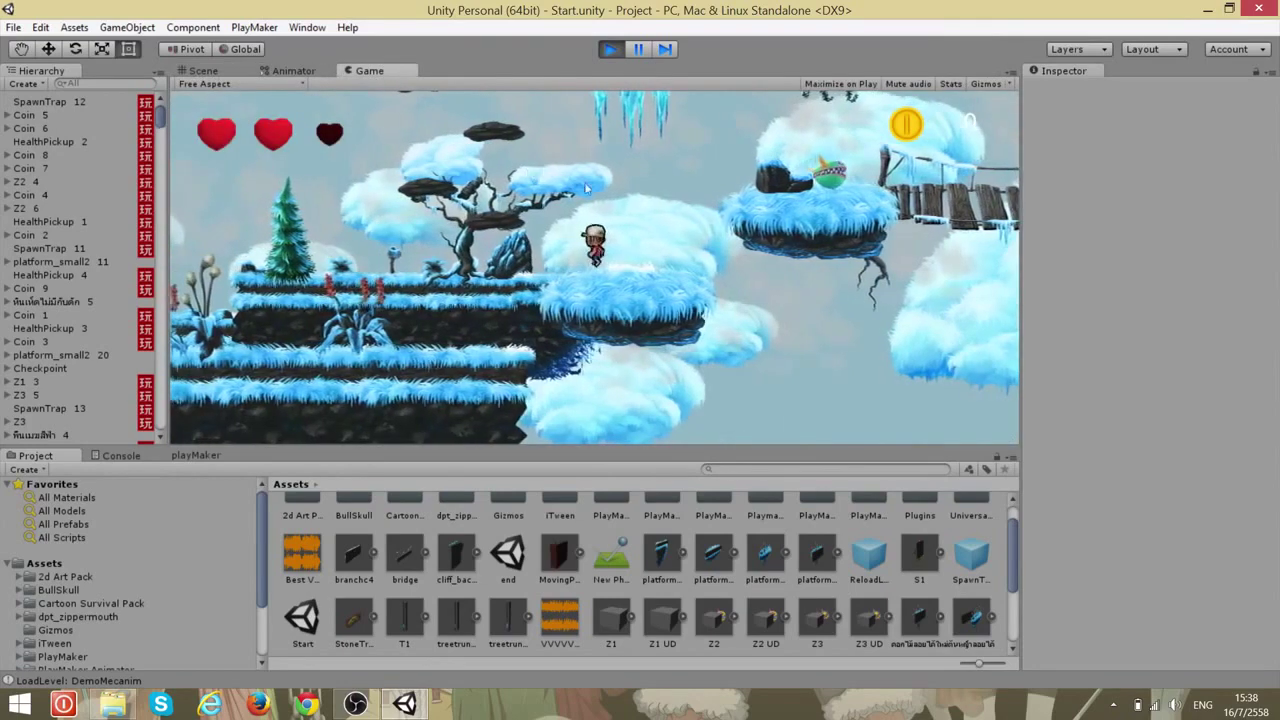
key(space)
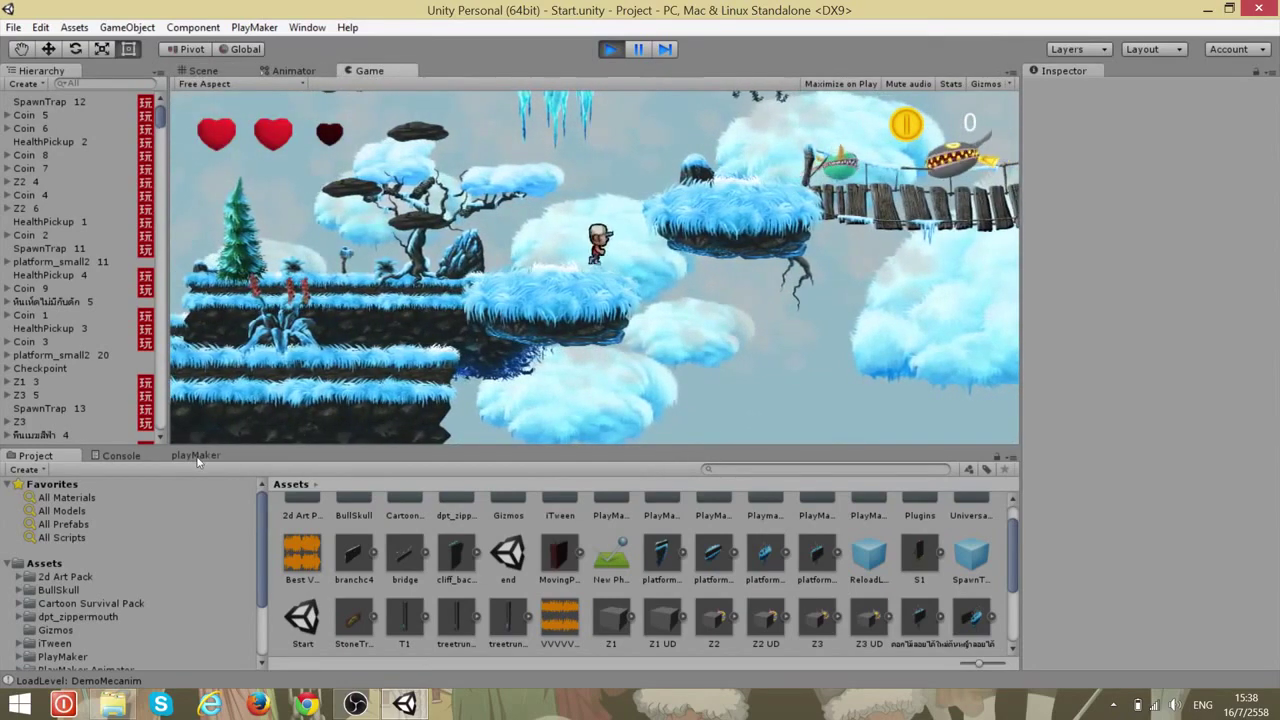
click(196, 456)
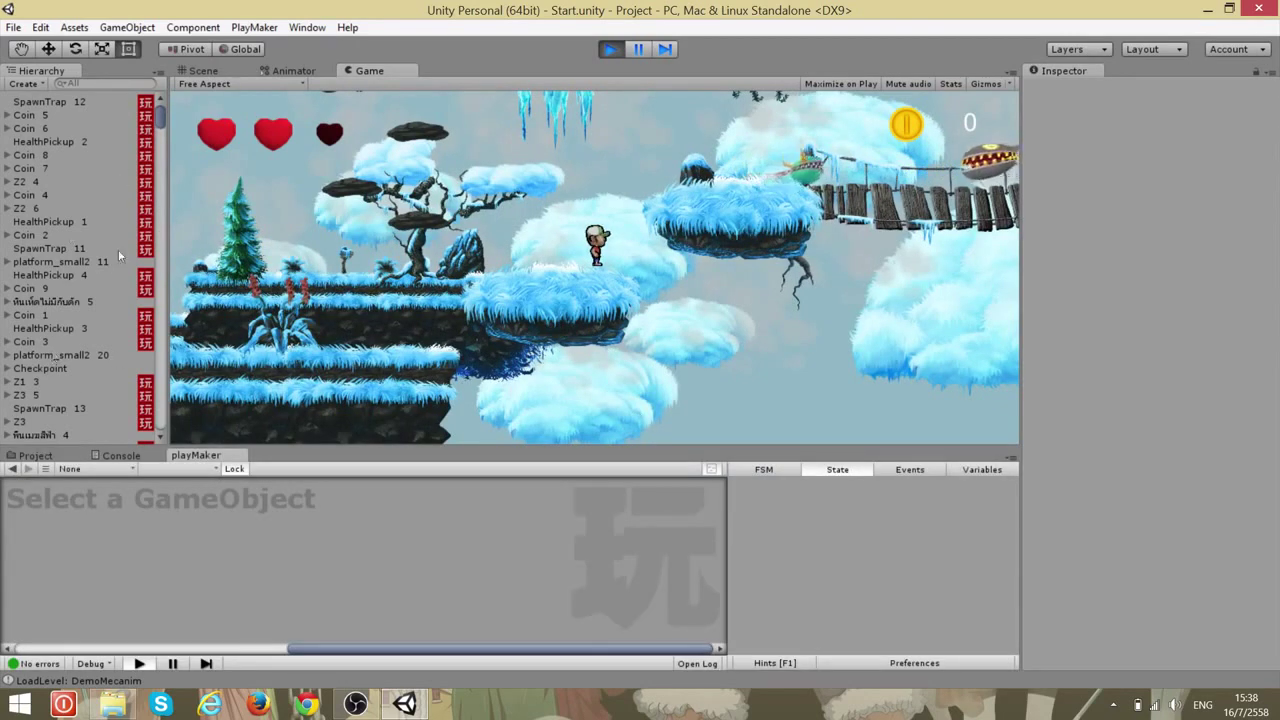
scroll(115, 257, down, 5)
scroll(112, 259, down, 5)
scroll(111, 261, down, 5)
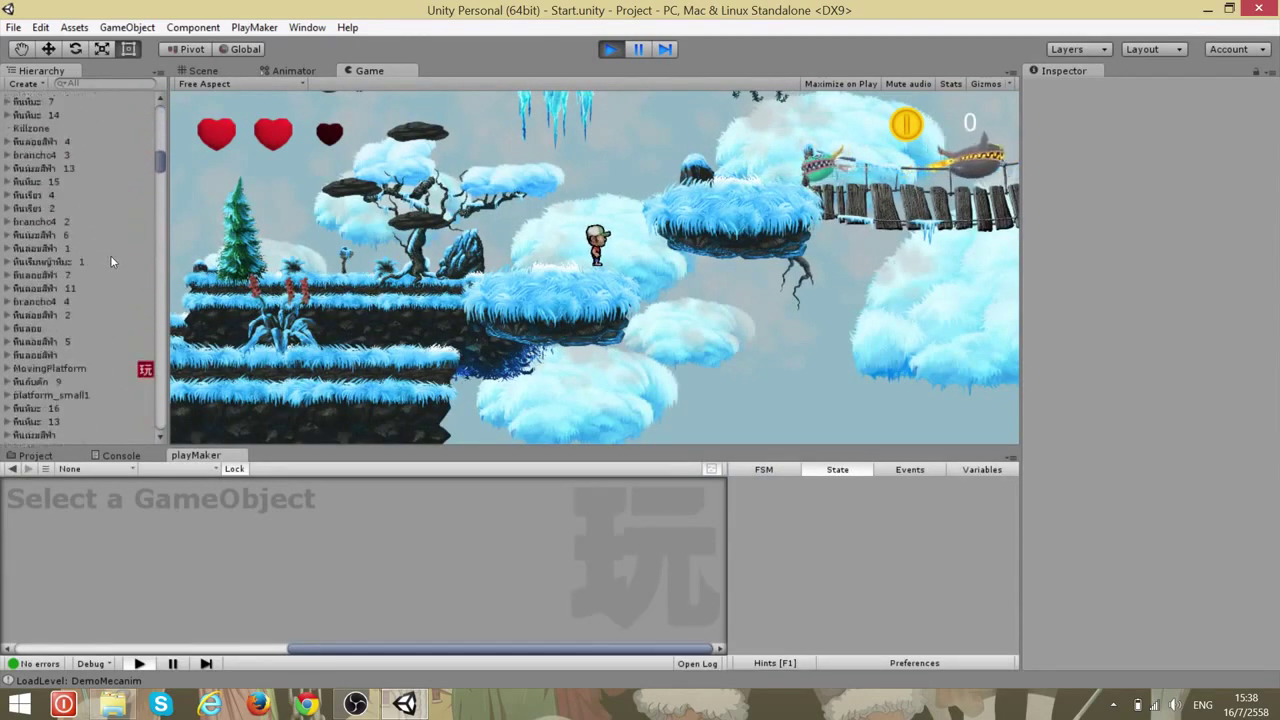
scroll(111, 261, down, 4)
scroll(111, 261, down, 4)
scroll(111, 261, down, 4)
scroll(111, 261, down, 4)
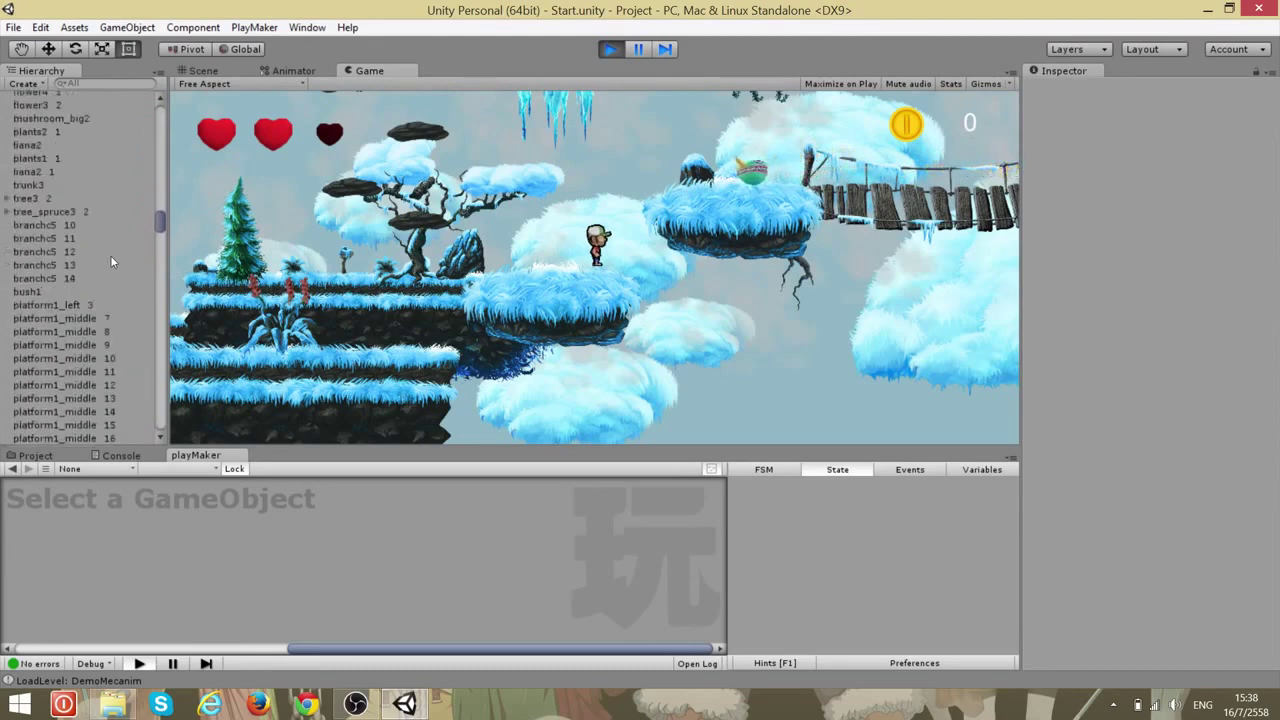
scroll(110, 261, down, 4)
scroll(111, 261, down, 4)
scroll(112, 260, down, 4)
scroll(112, 260, down, 4)
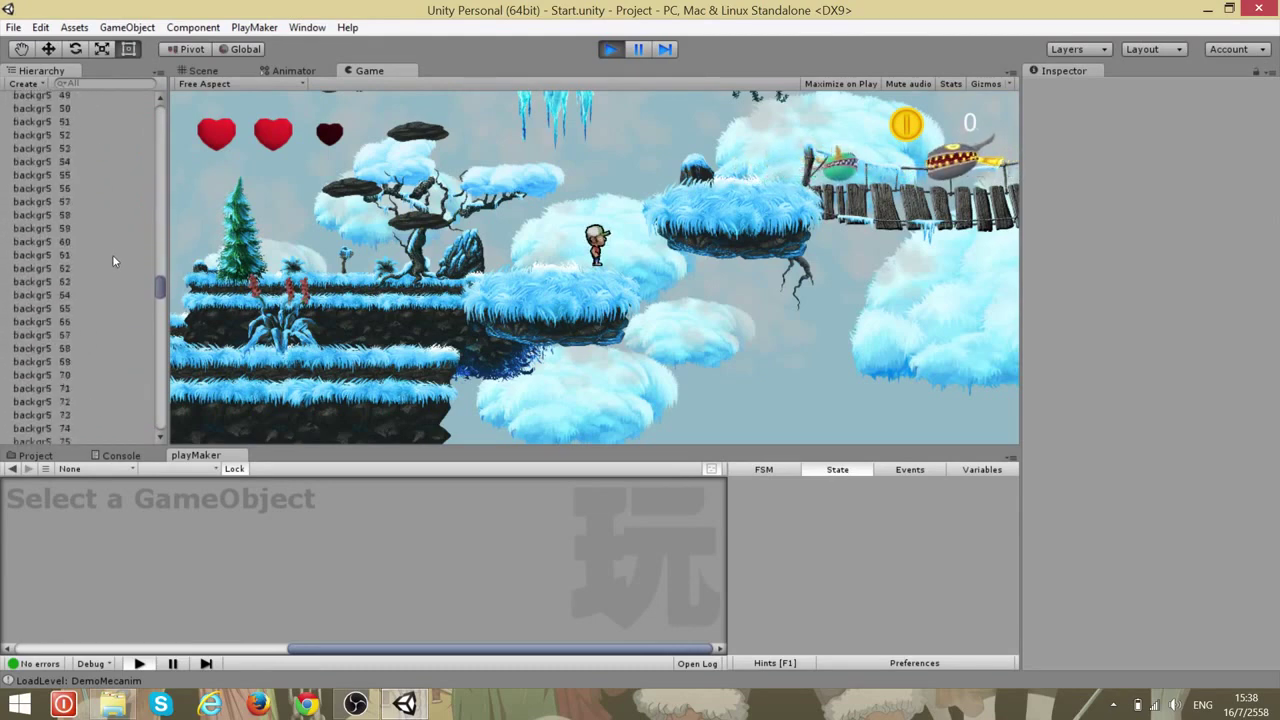
scroll(113, 260, down, 4)
scroll(113, 260, down, 4)
scroll(113, 260, down, 4)
scroll(116, 265, down, 4)
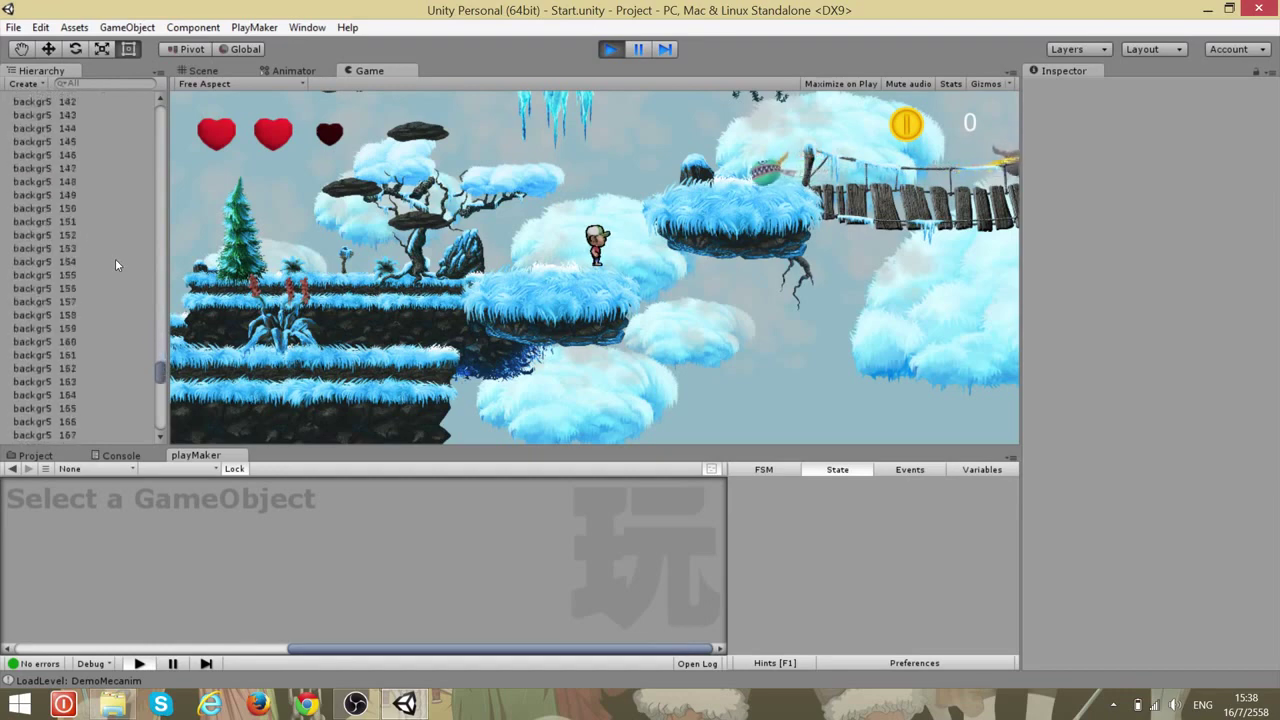
scroll(117, 262, down, 4)
scroll(124, 220, down, 4)
scroll(124, 190, down, 4)
scroll(126, 170, down, 4)
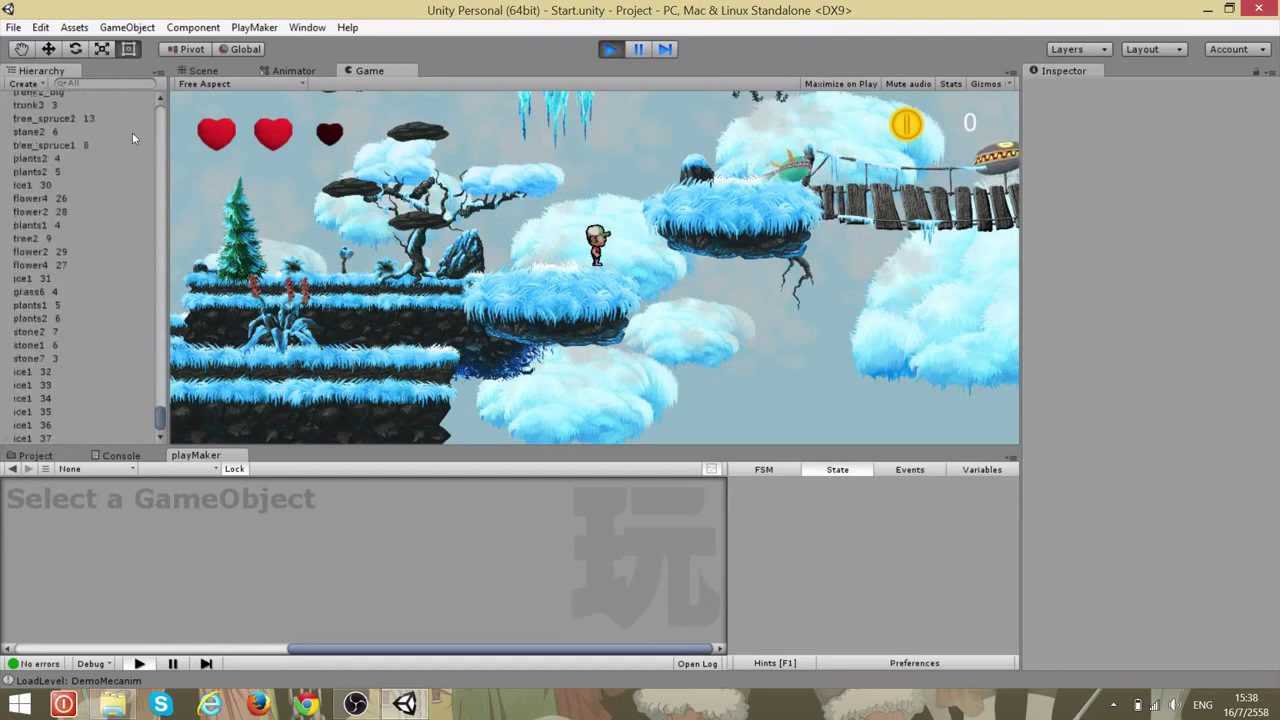
Find the platforming controller, set its FSM Integer 2 to 2, stop play, and show Assets
text(platf)
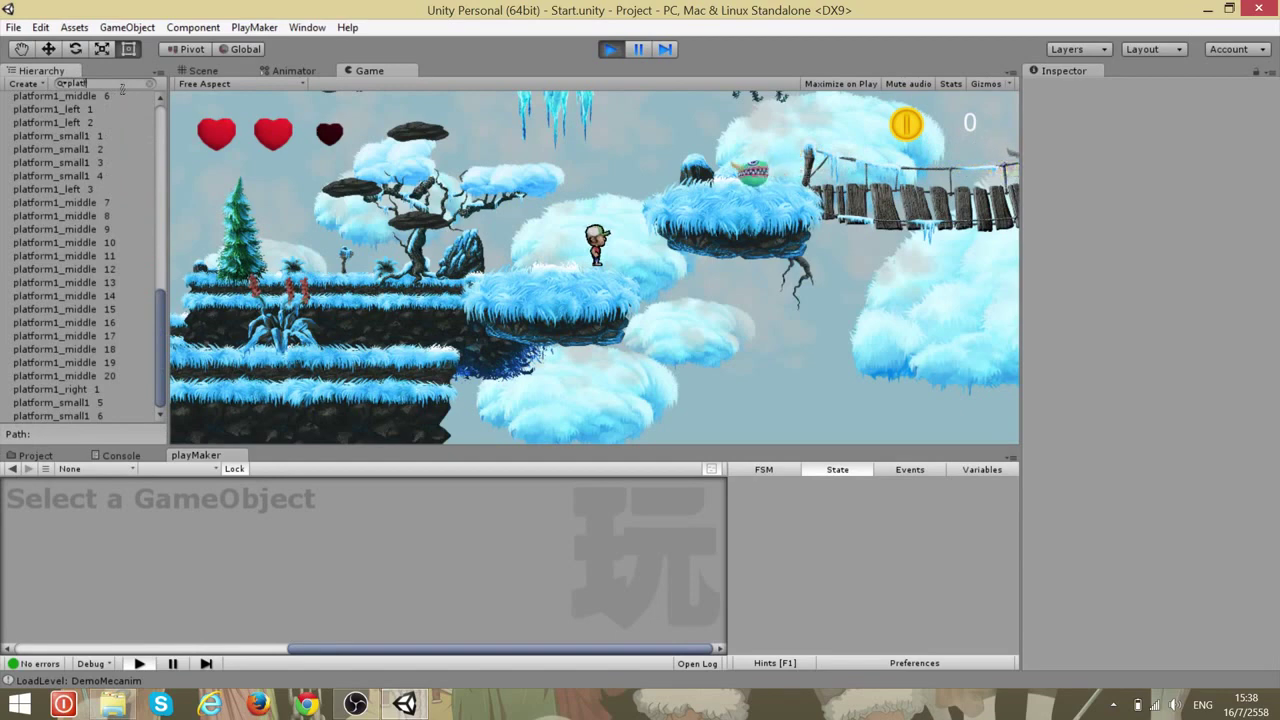
text(orming)
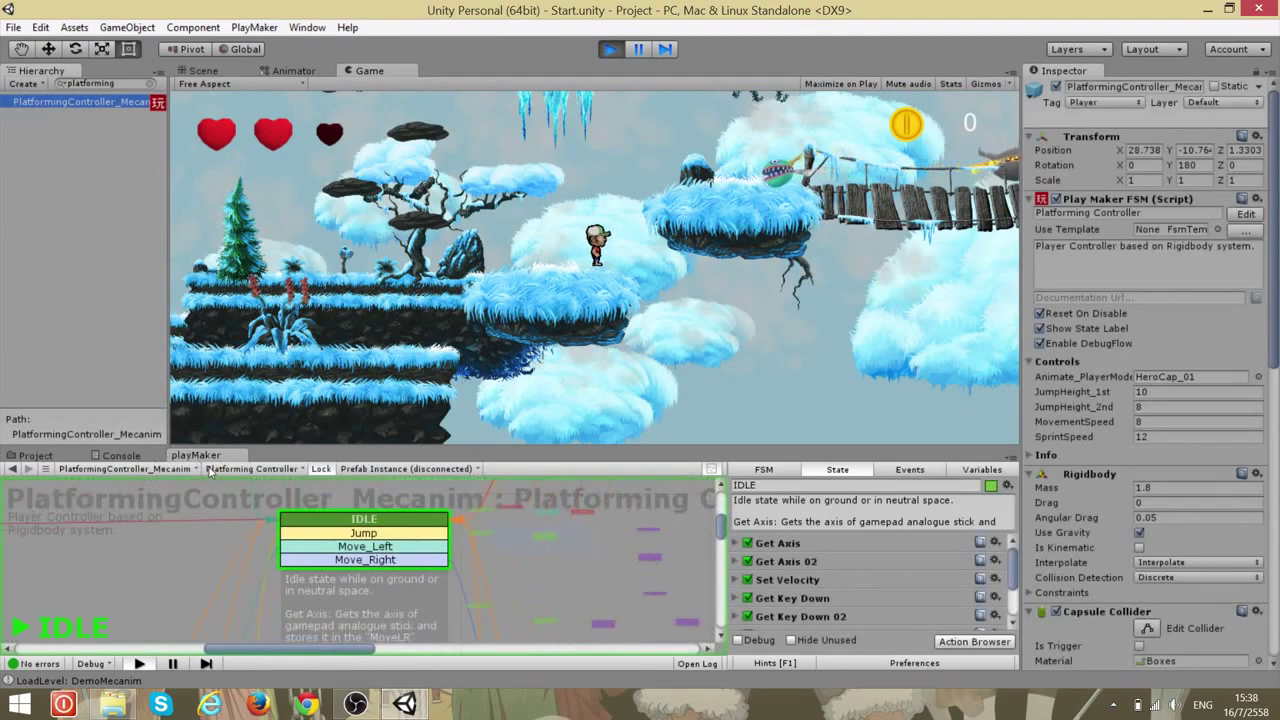
click(253, 470)
click(300, 517)
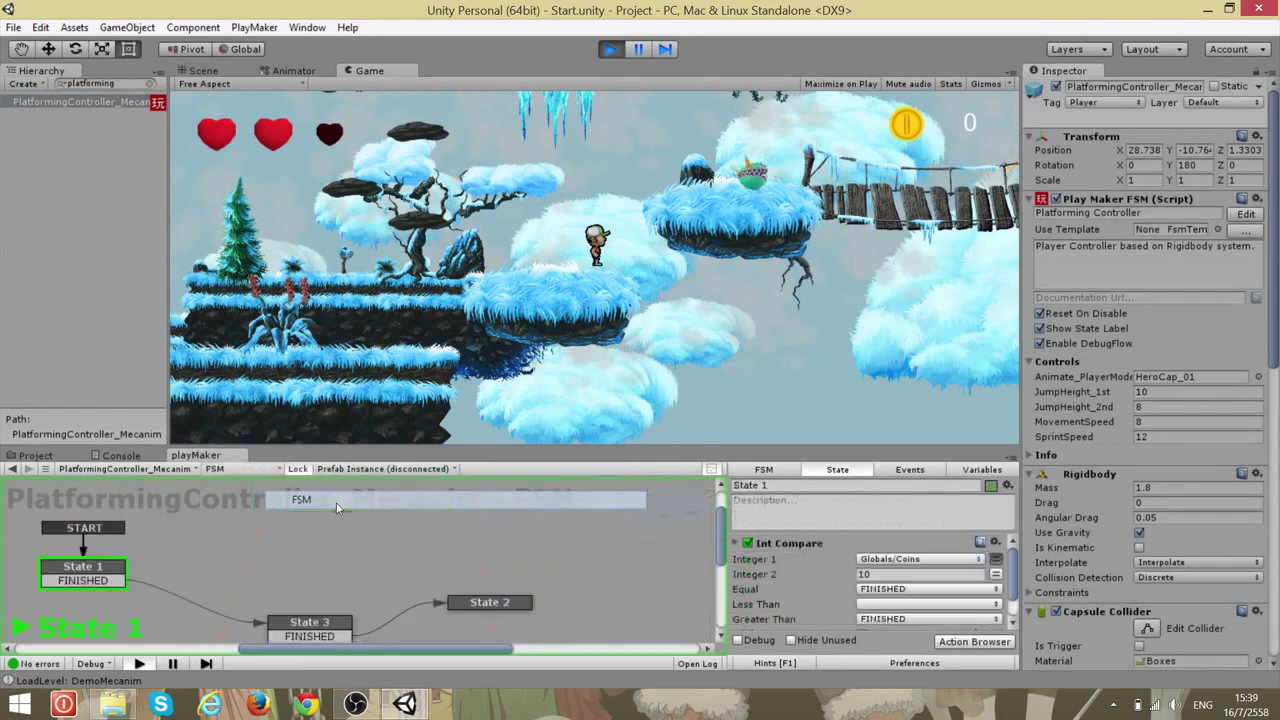
scroll(449, 569, down, 3)
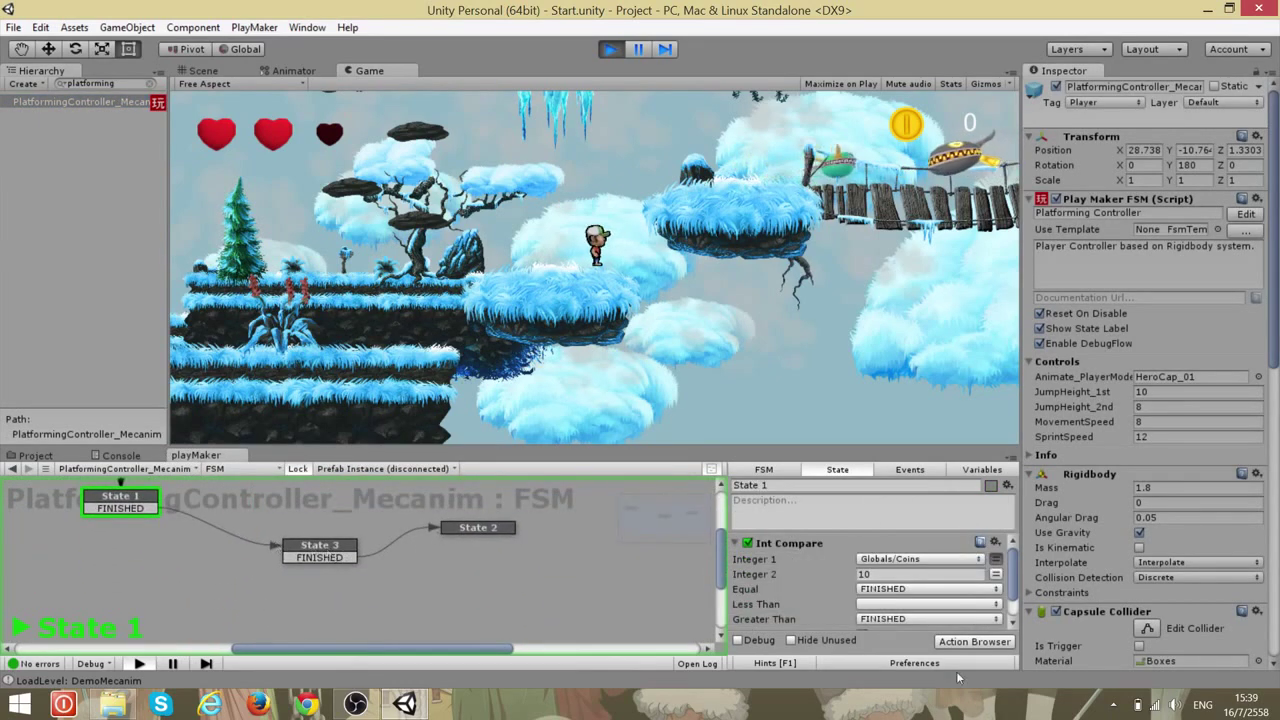
text(2)
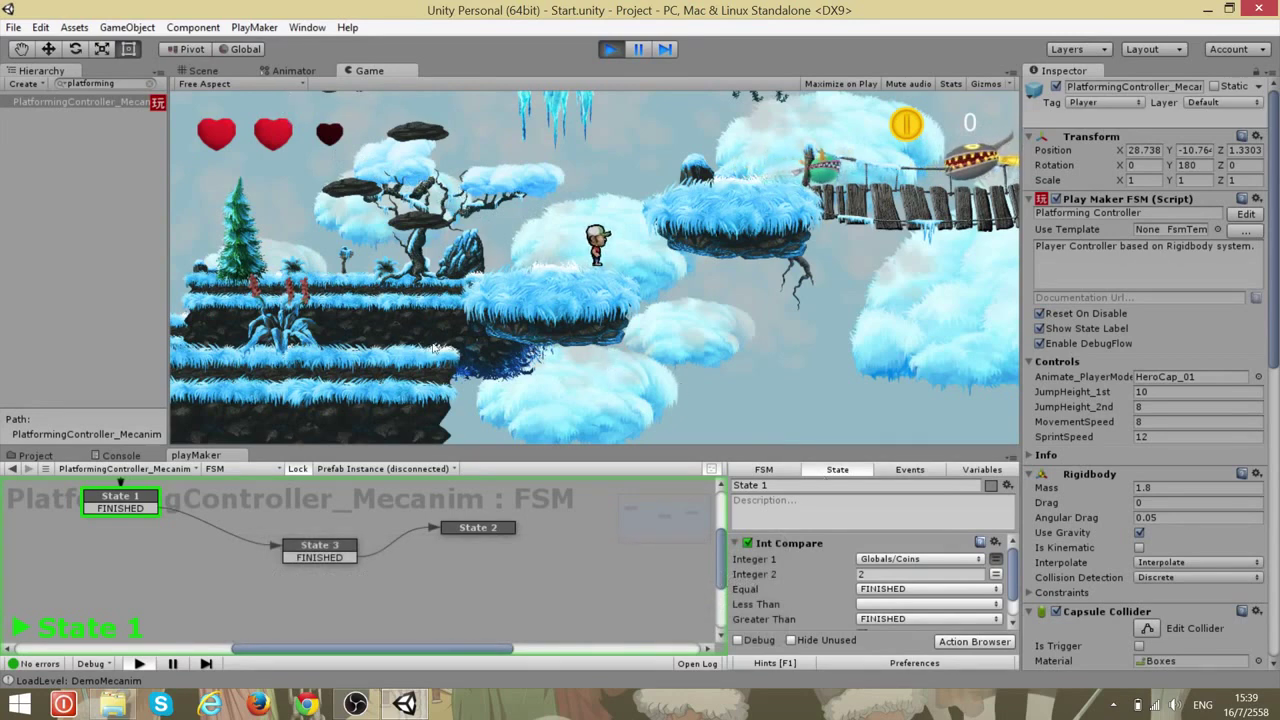
click(610, 50)
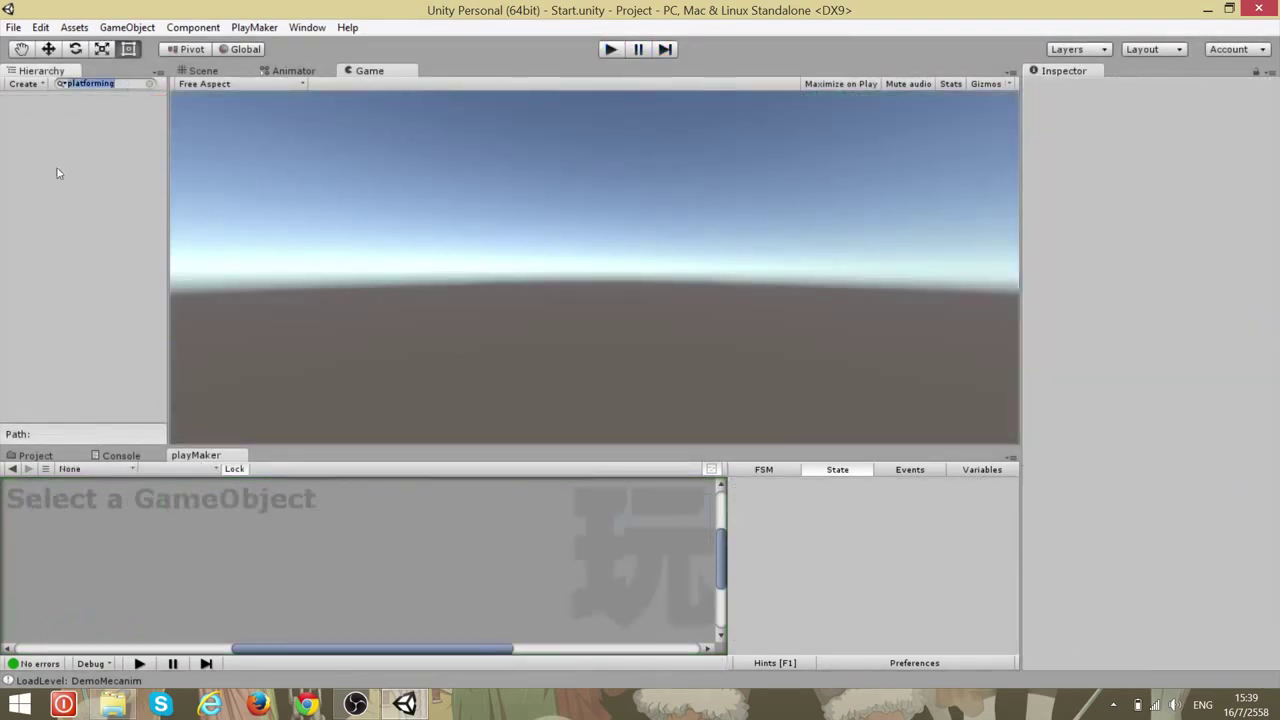
click(52, 455)
Go into Playmaker Platforming Starter Kit's Scenes folder to load the DemoMecanim scene
scroll(550, 630, down, 2)
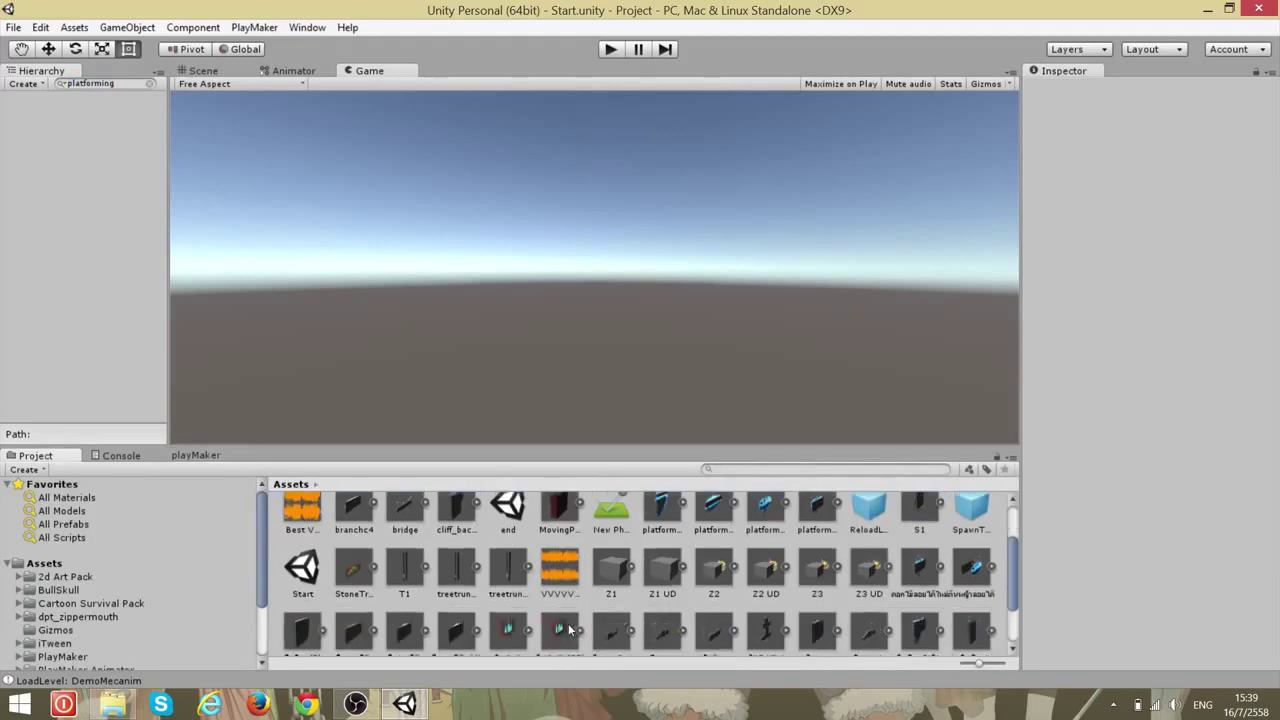
scroll(554, 612, down, 2)
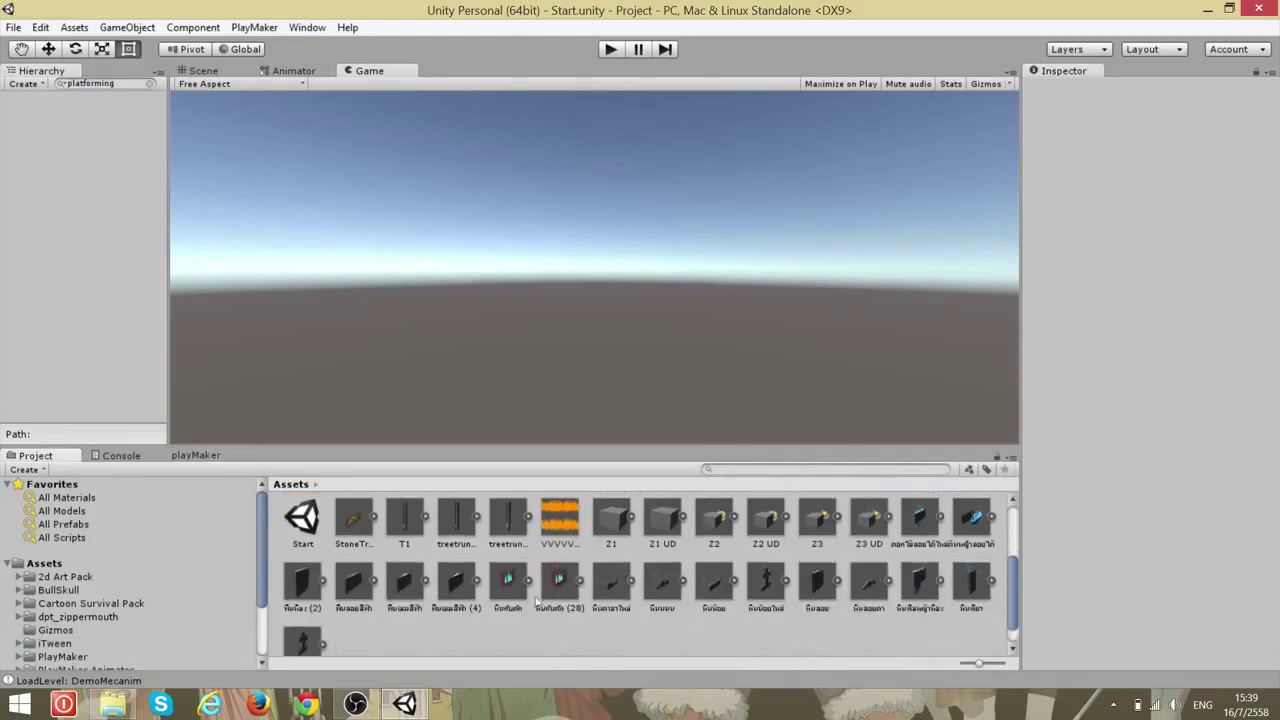
click(87, 617)
scroll(87, 617, down, 2)
click(101, 608)
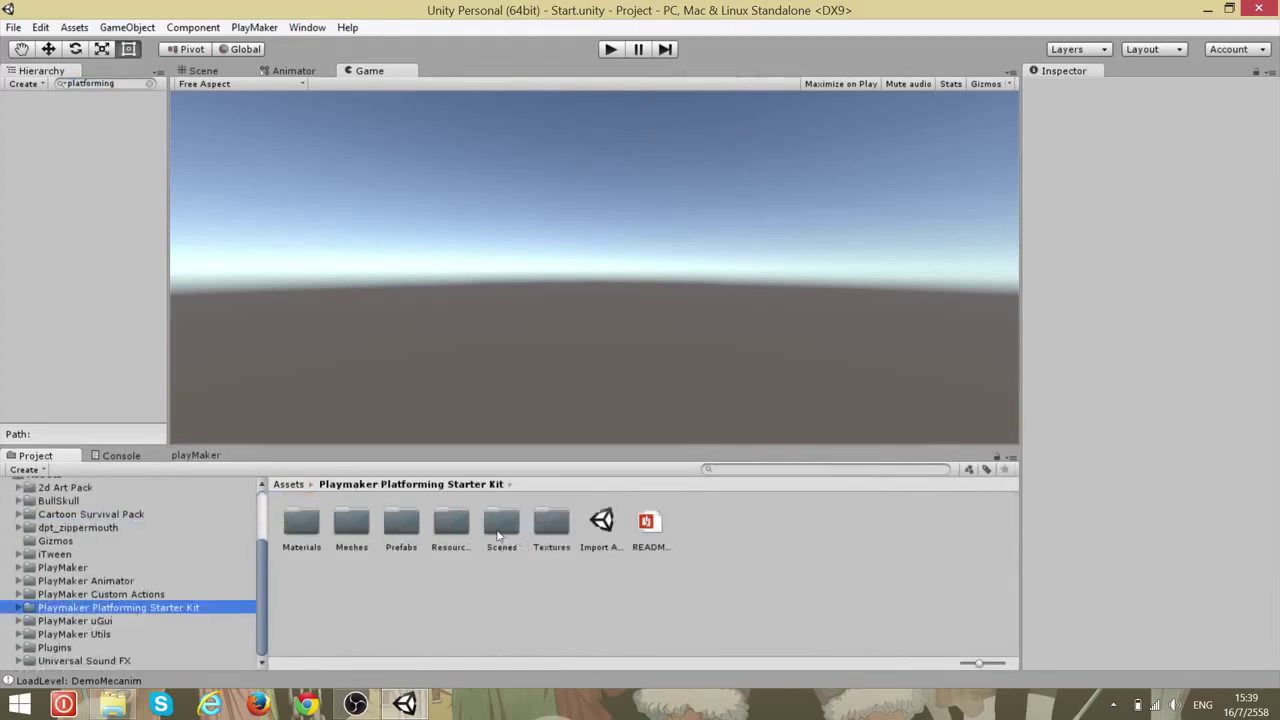
double_click(497, 536)
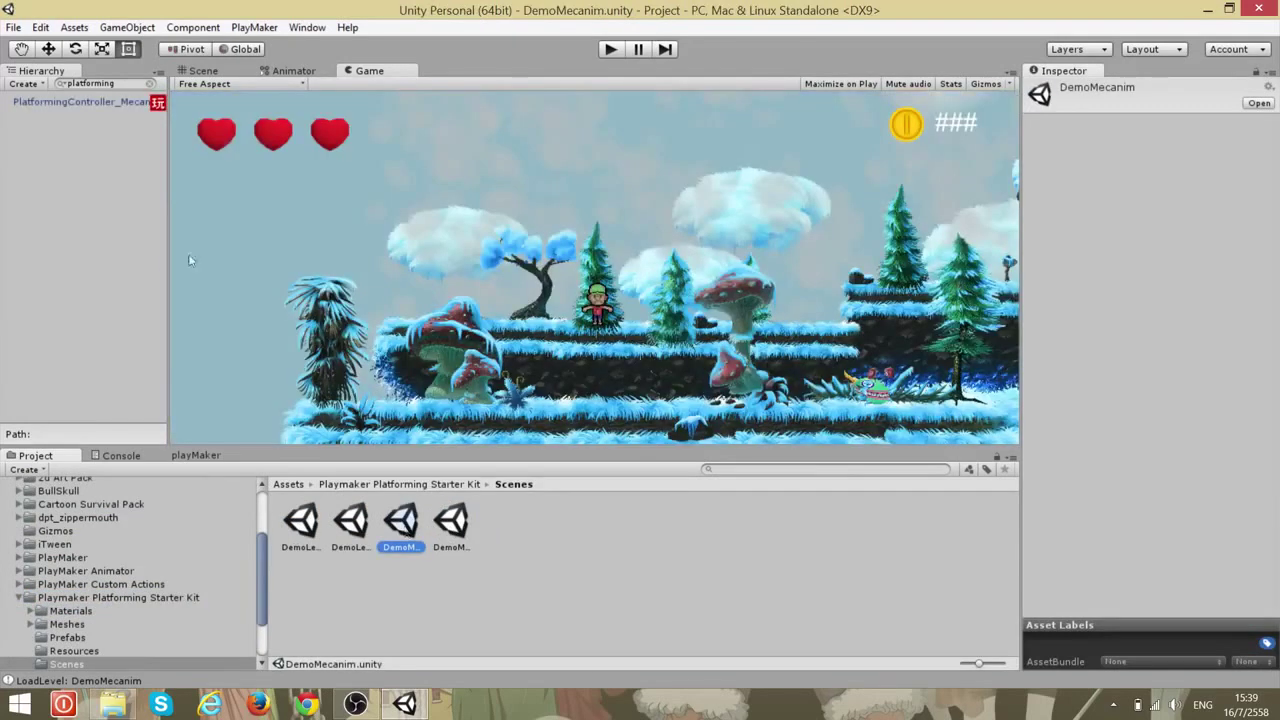
Show PlatformingController_Mecanim's FSM State 1 Int Compare against 2, then enter play mode
click(193, 455)
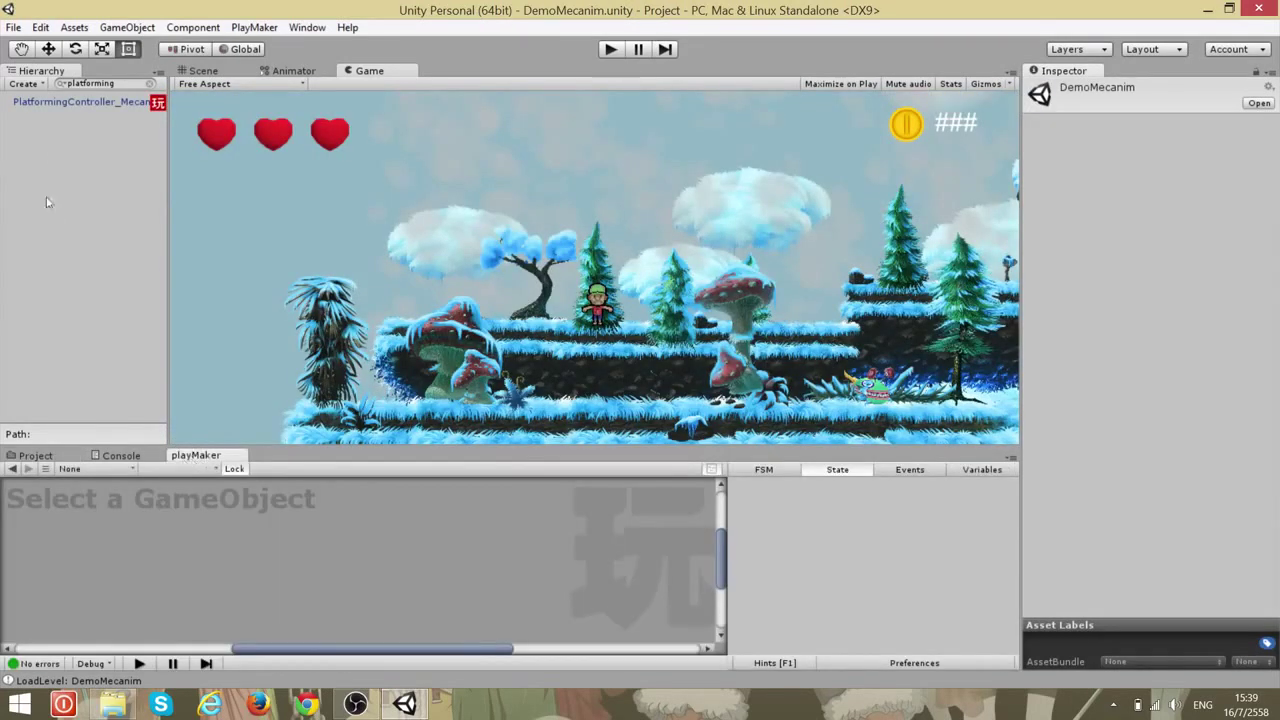
click(57, 146)
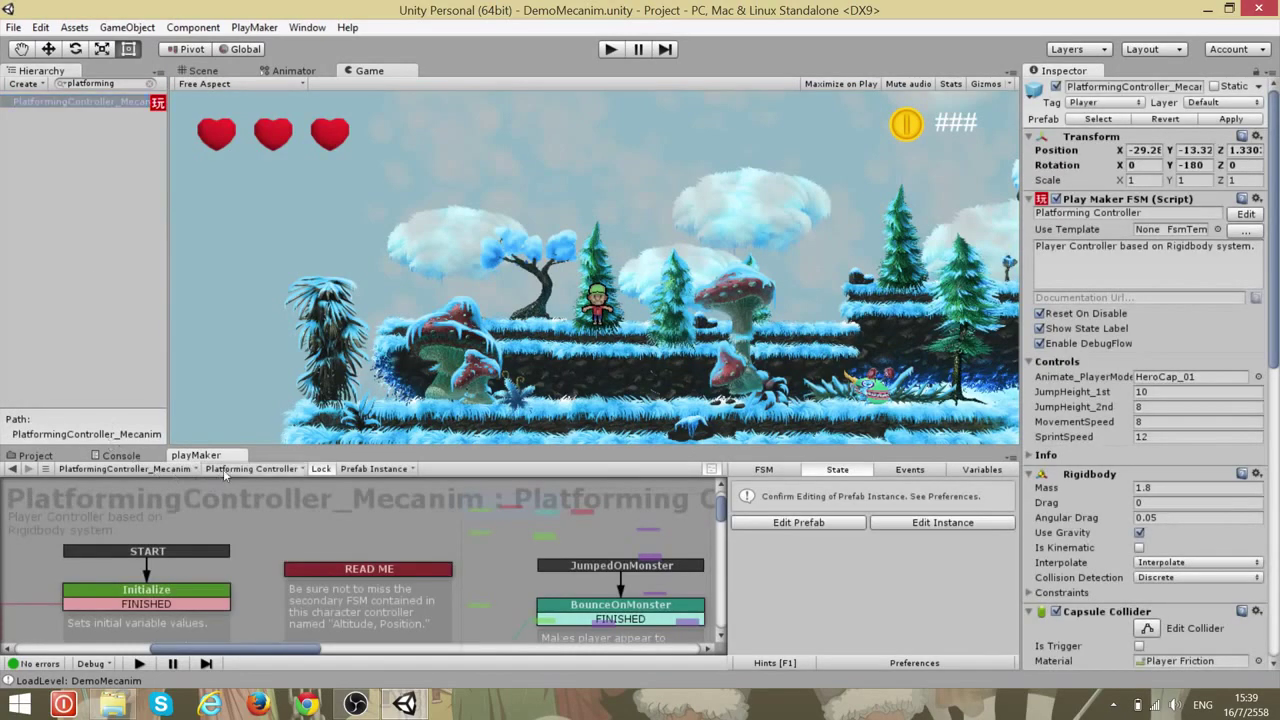
click(223, 469)
click(255, 497)
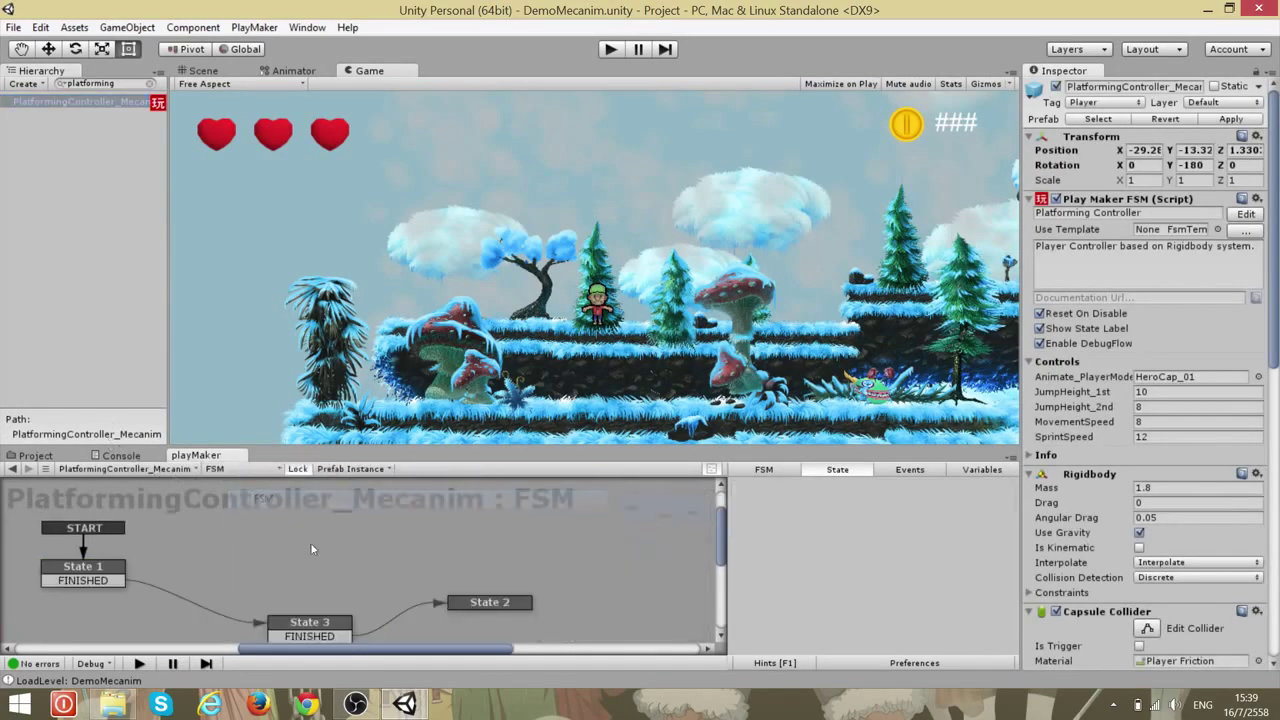
click(113, 586)
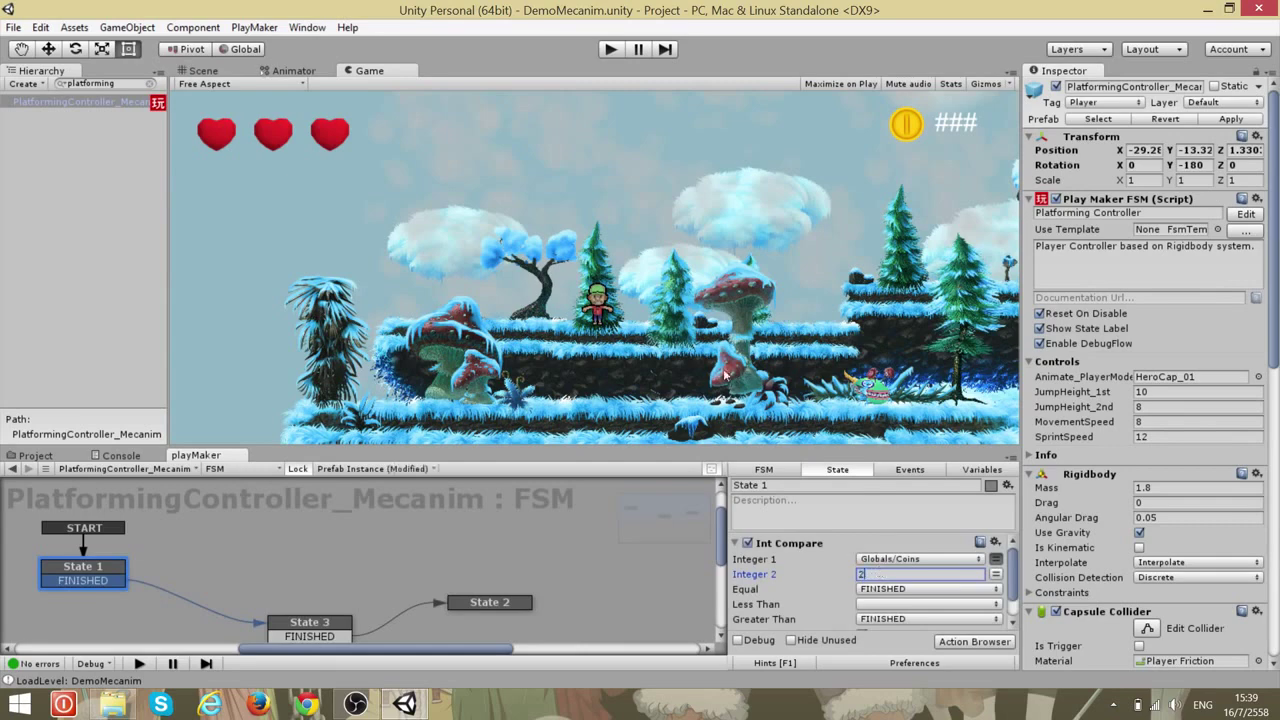
click(610, 50)
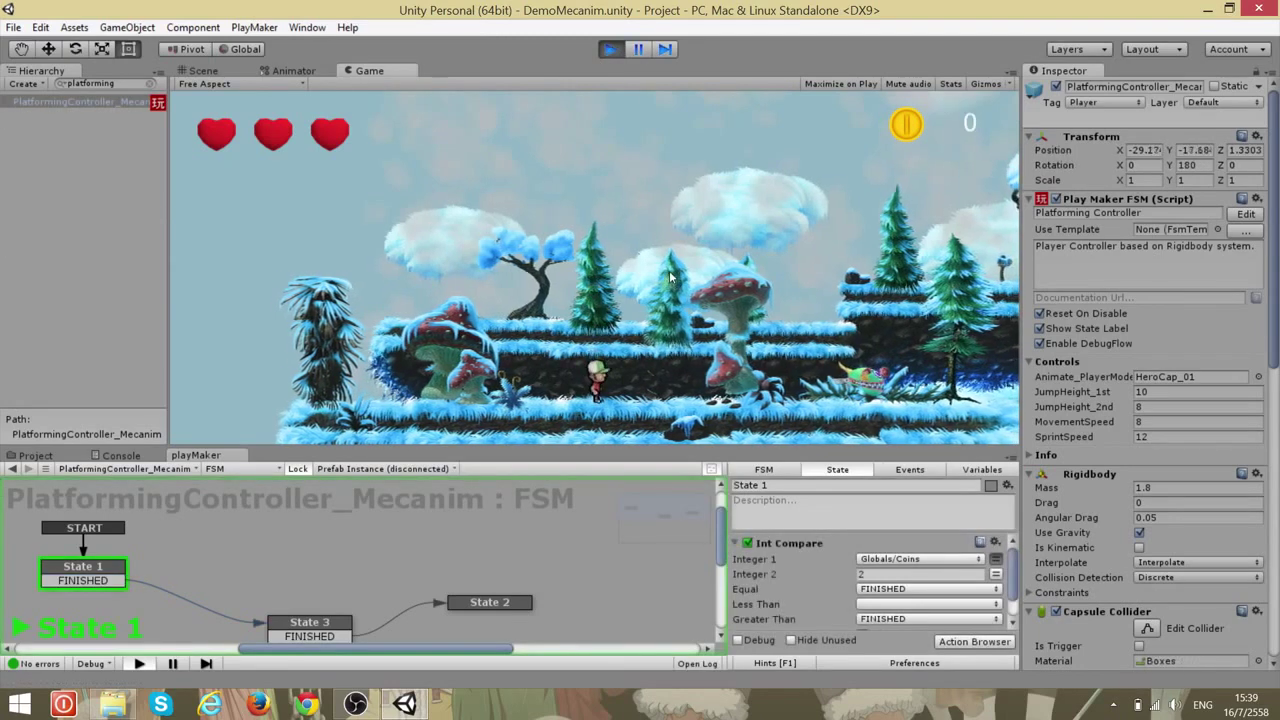
Run the character right, jumping the bridge and crossing the platforms
key(Right)
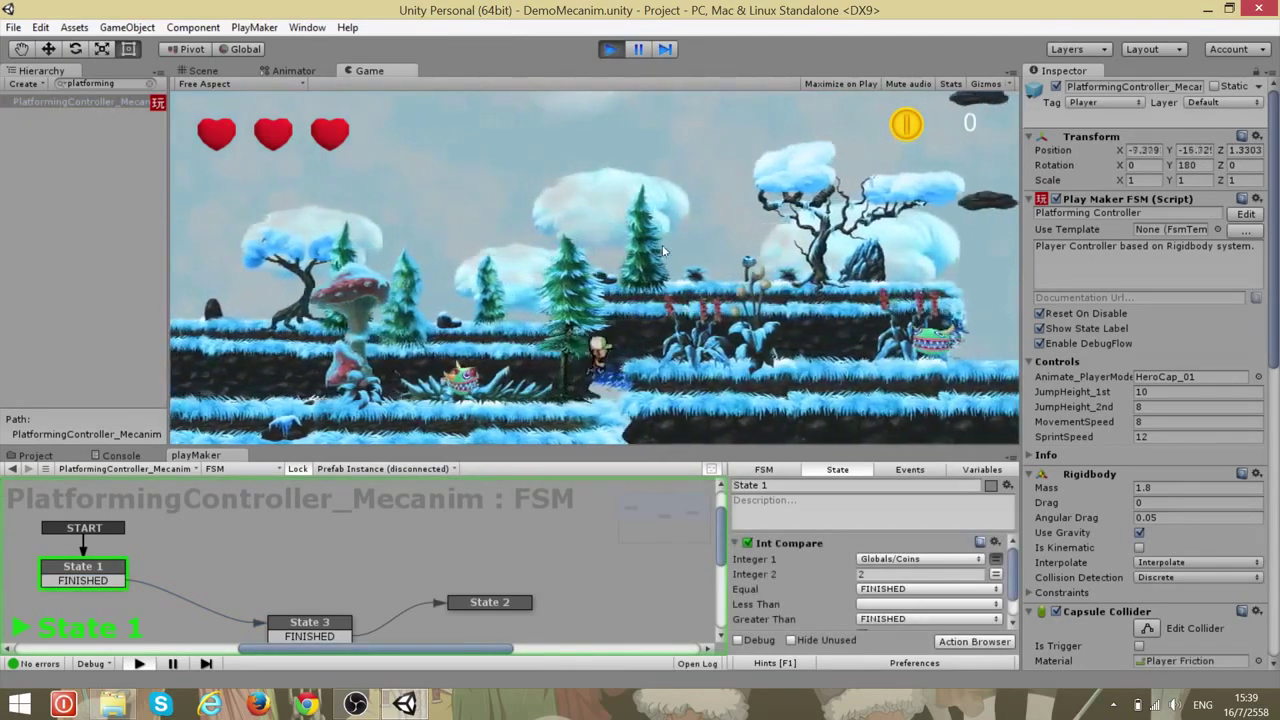
key(Right)
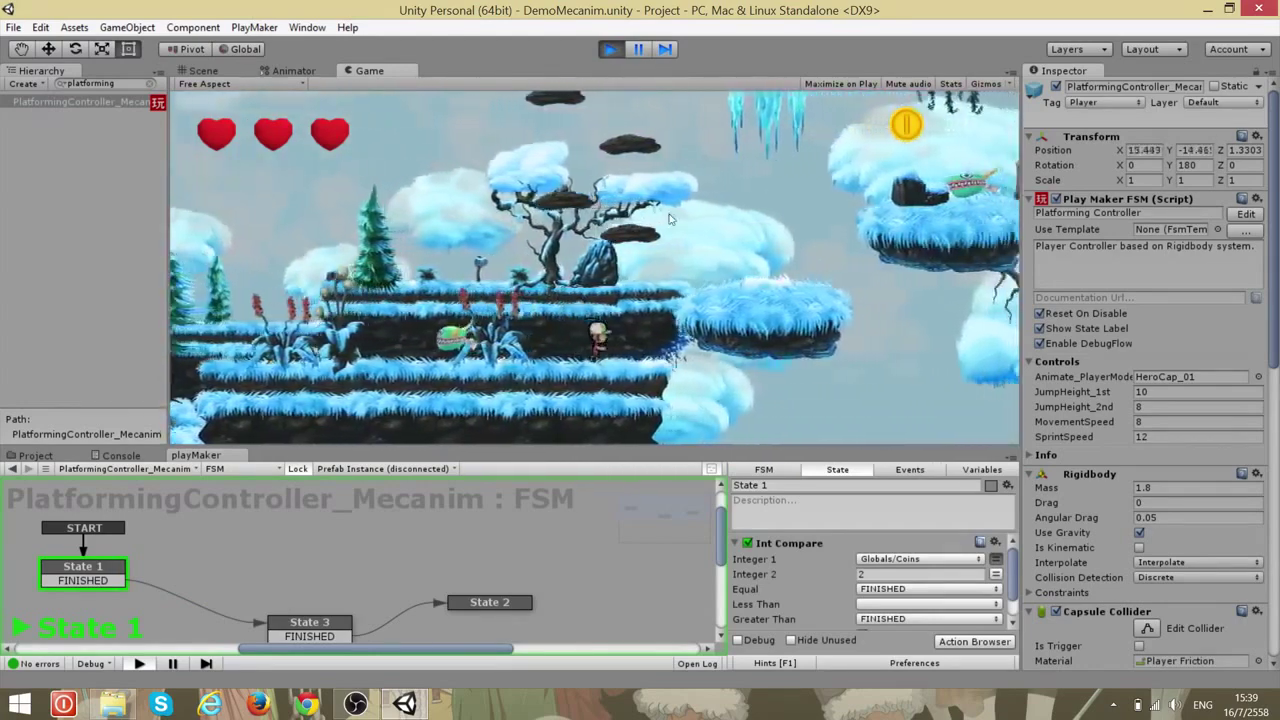
key(space)
key(Right)
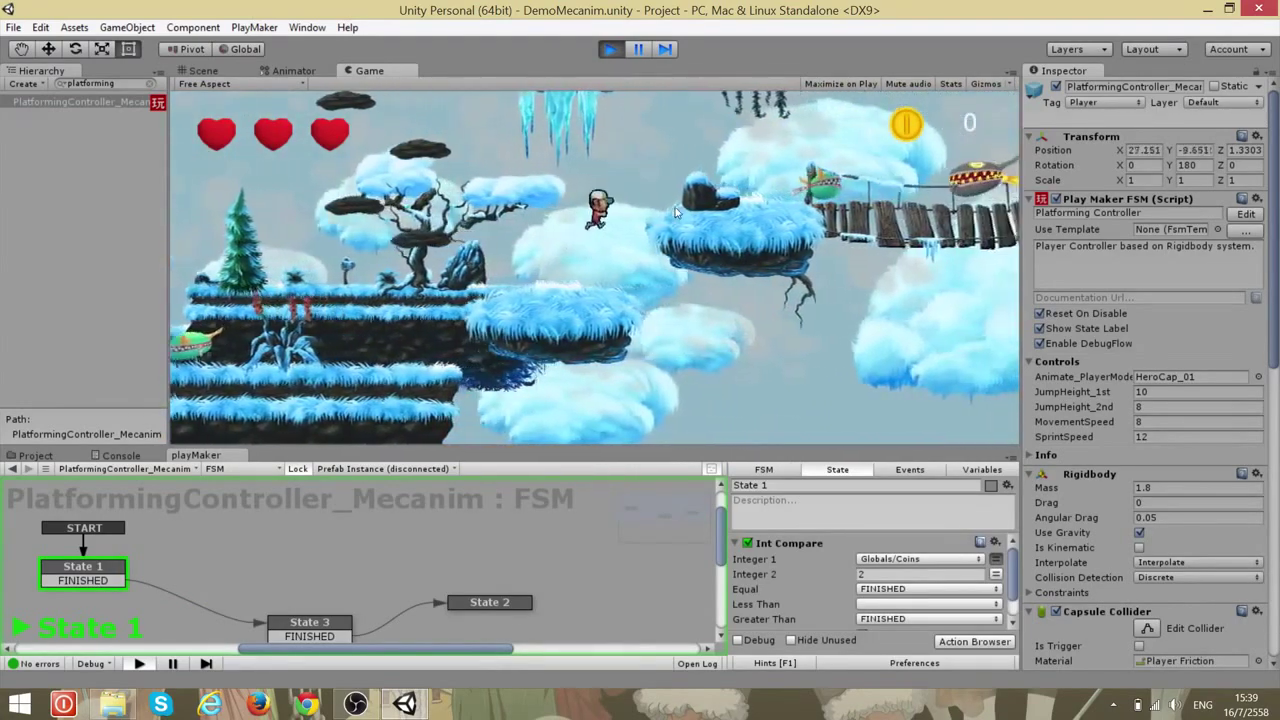
key(space)
key(Right)
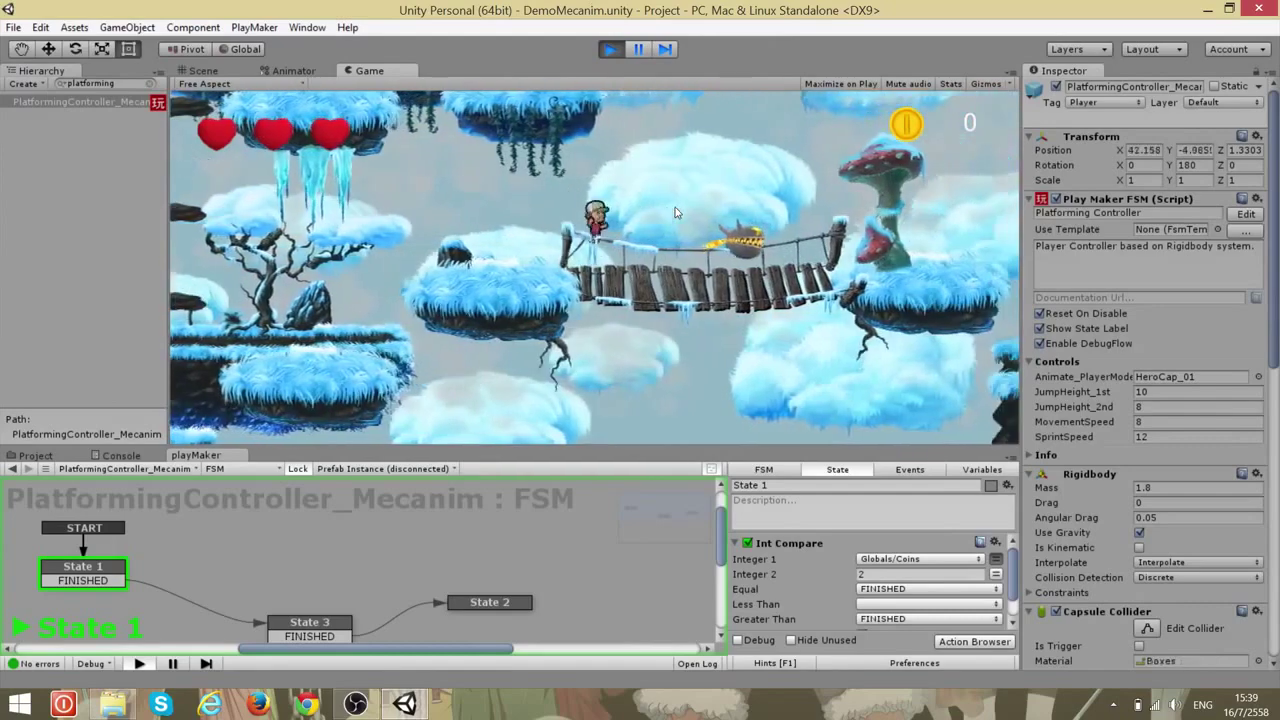
key(Left)
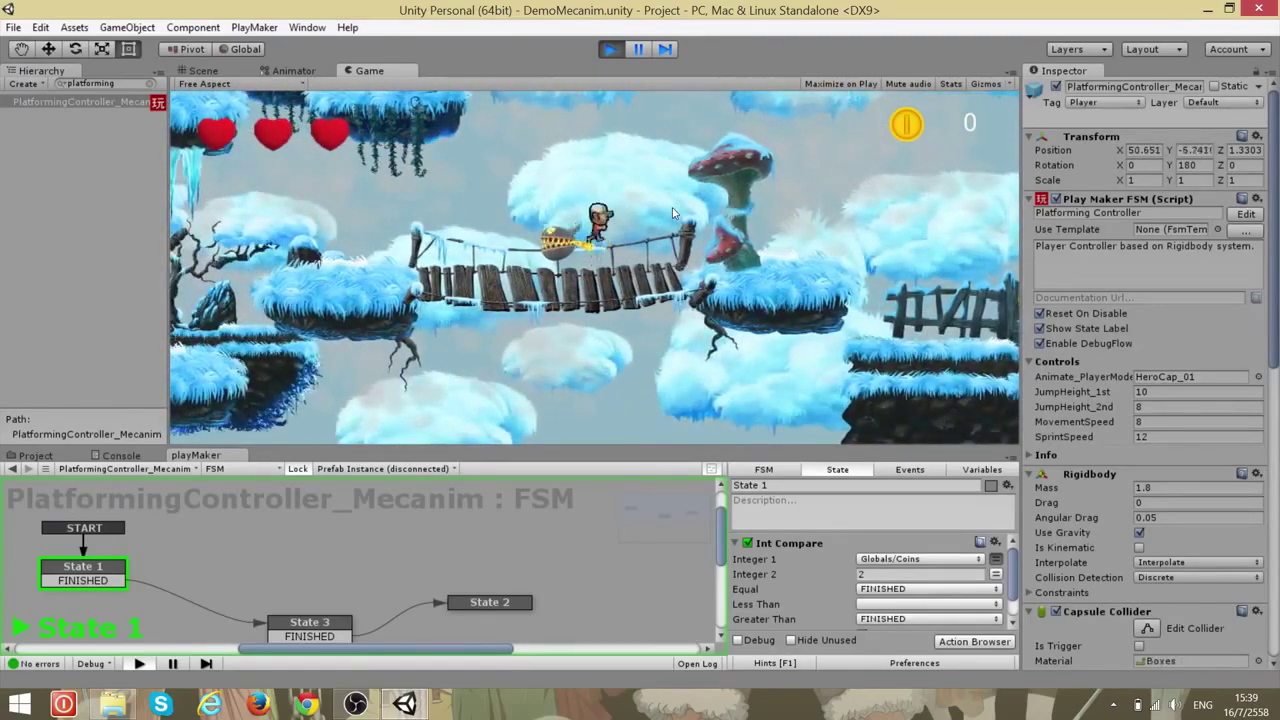
key(Right)
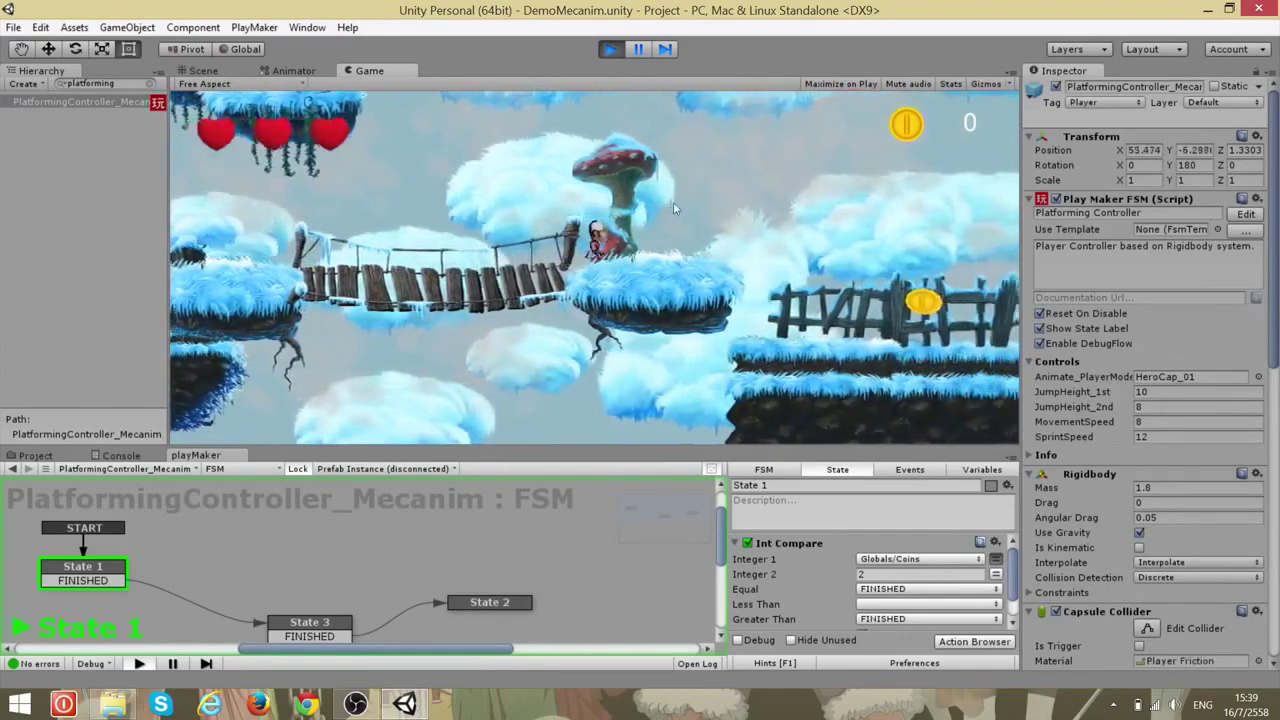
key(Right)
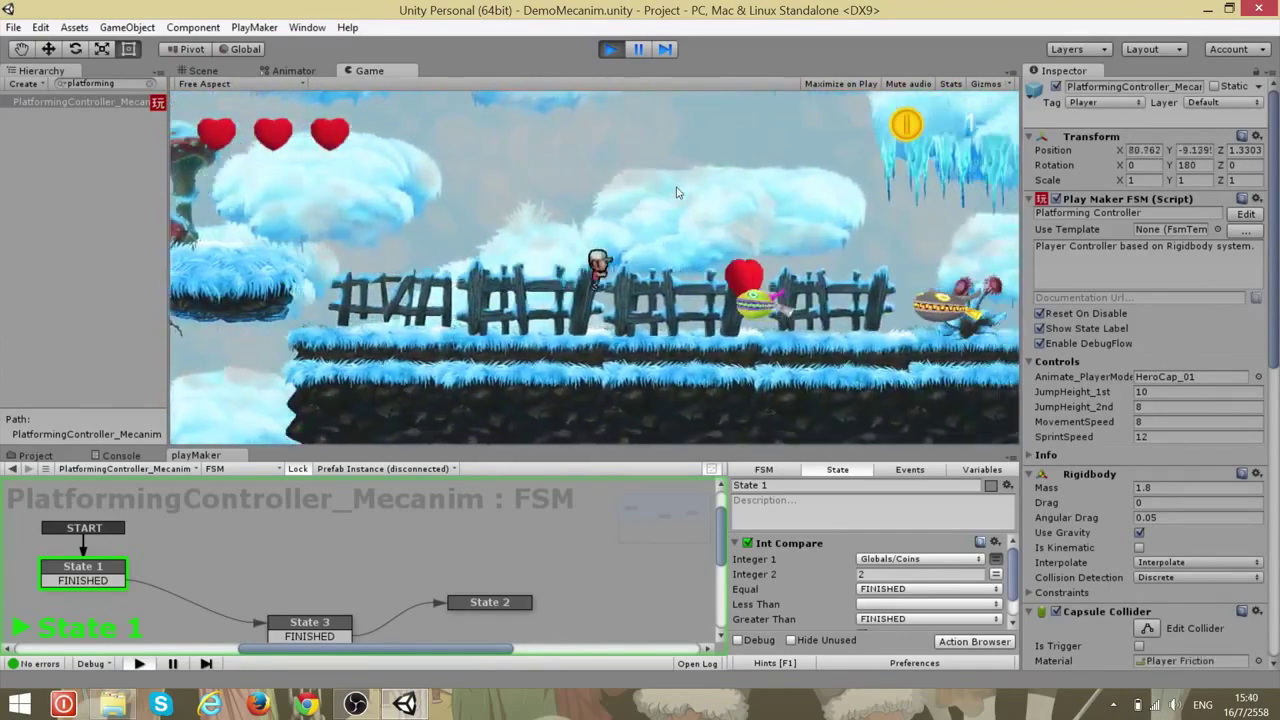
Jump toward the next coin, hop over the enemy and reach the higher cloud
key(Right)
key(space)
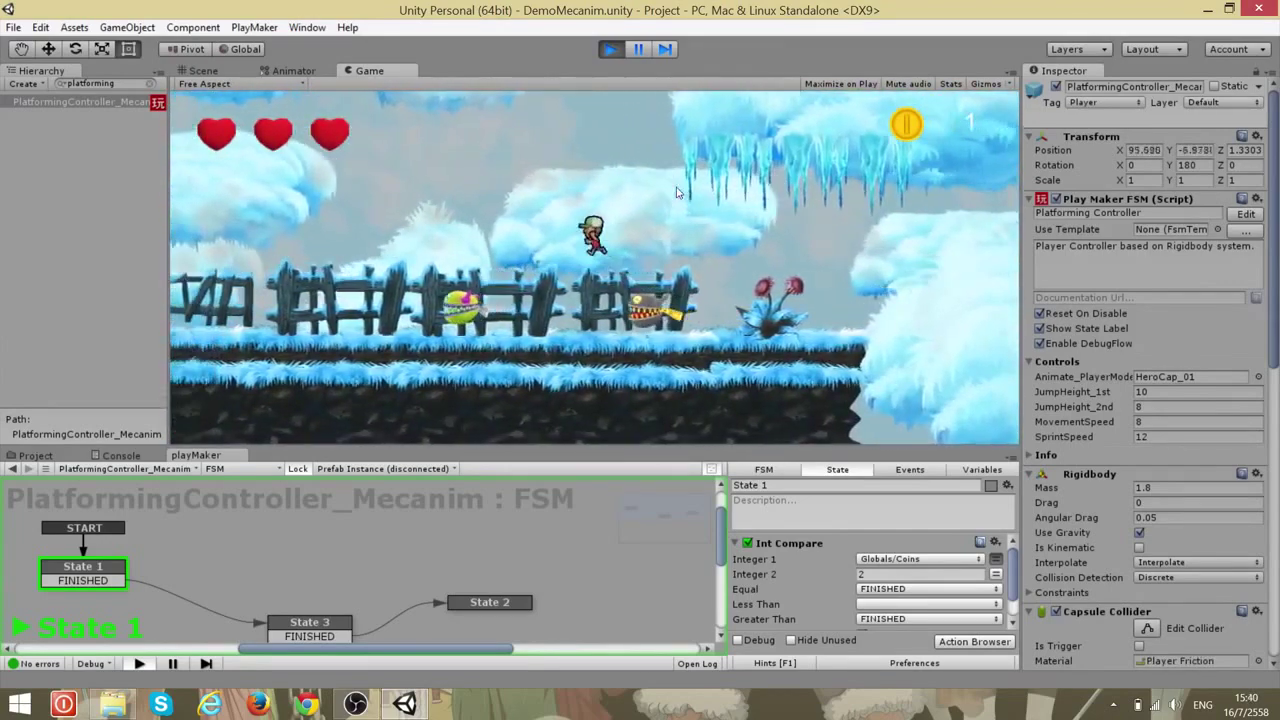
key(Left)
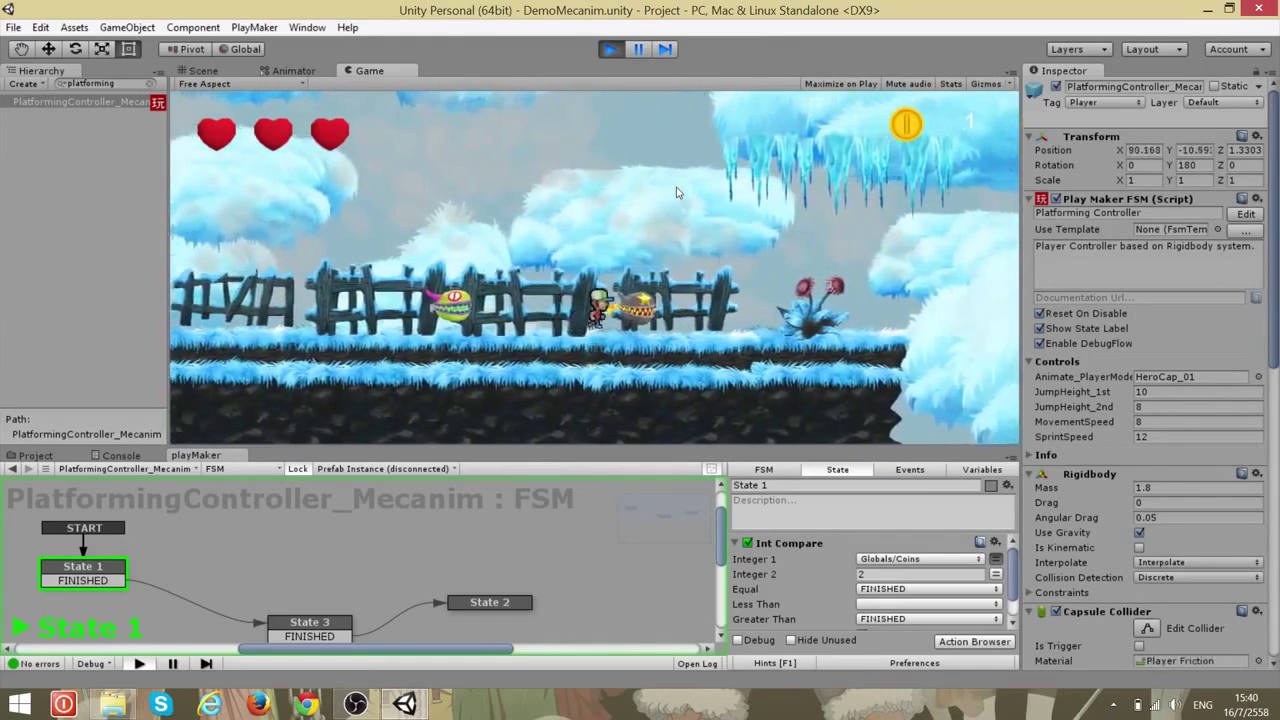
key(space)
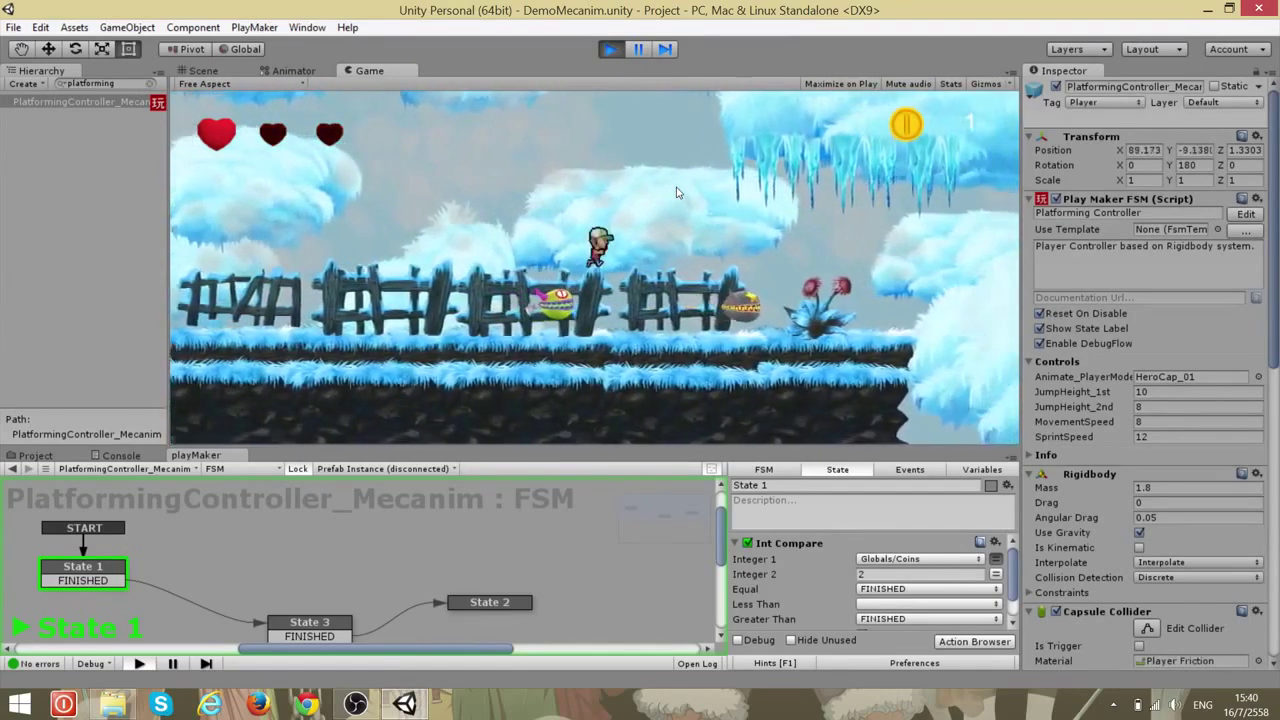
key(Right)
key(space)
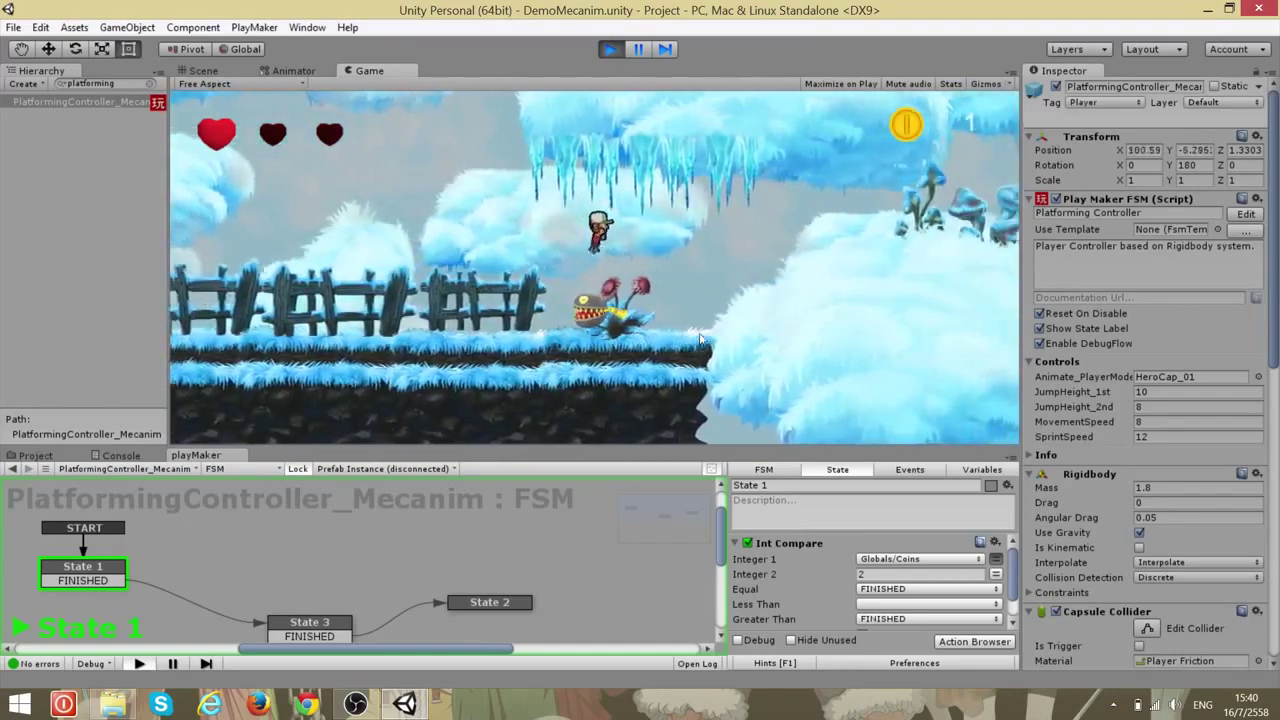
key(Right)
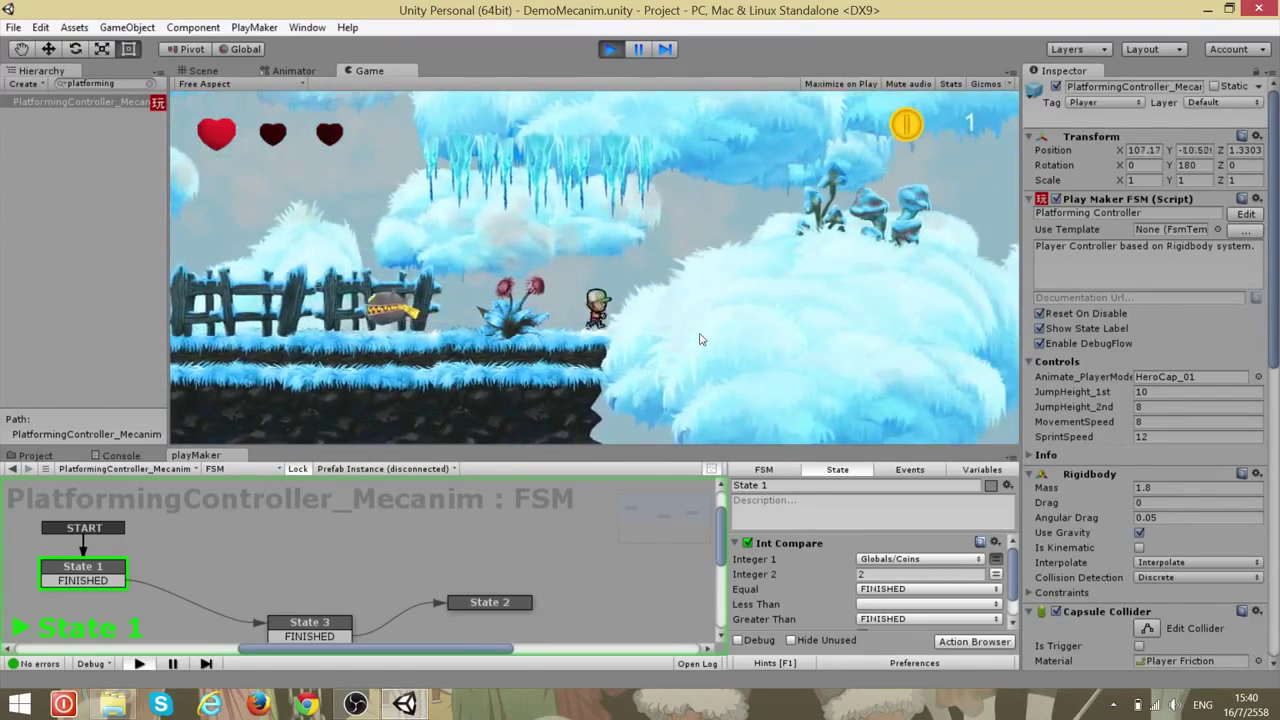
key(space)
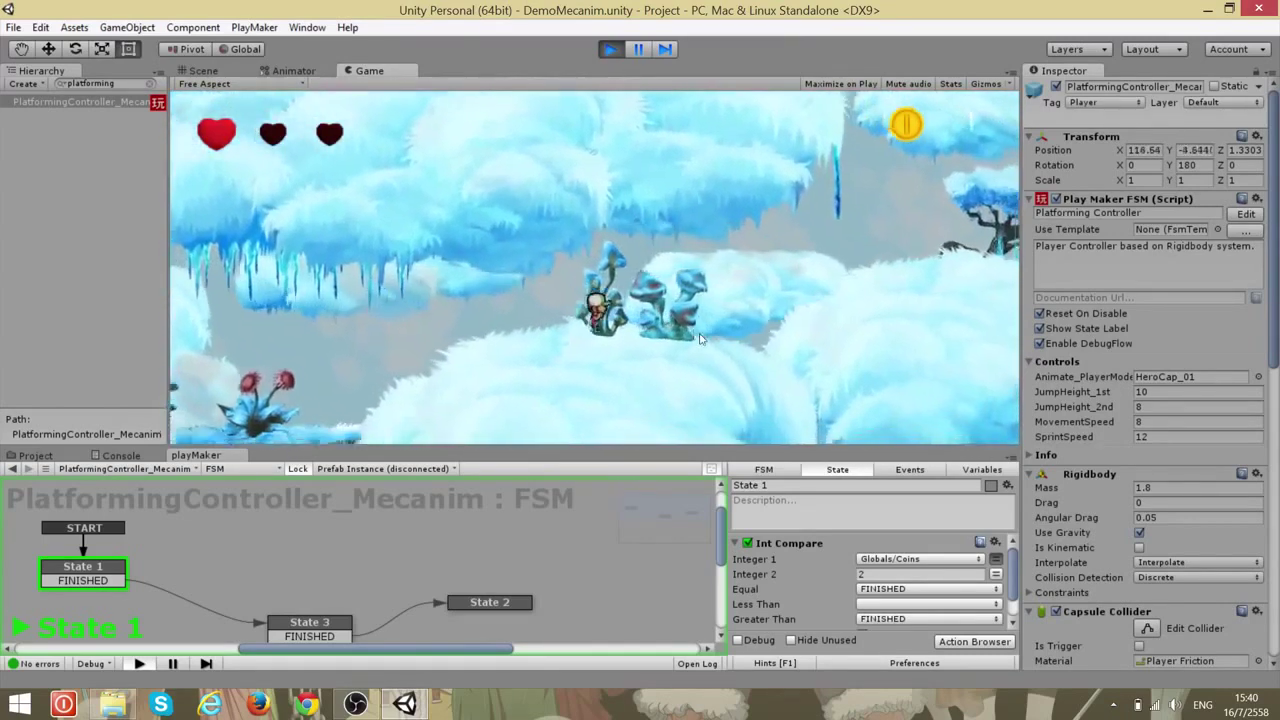
key(Right)
key(space)
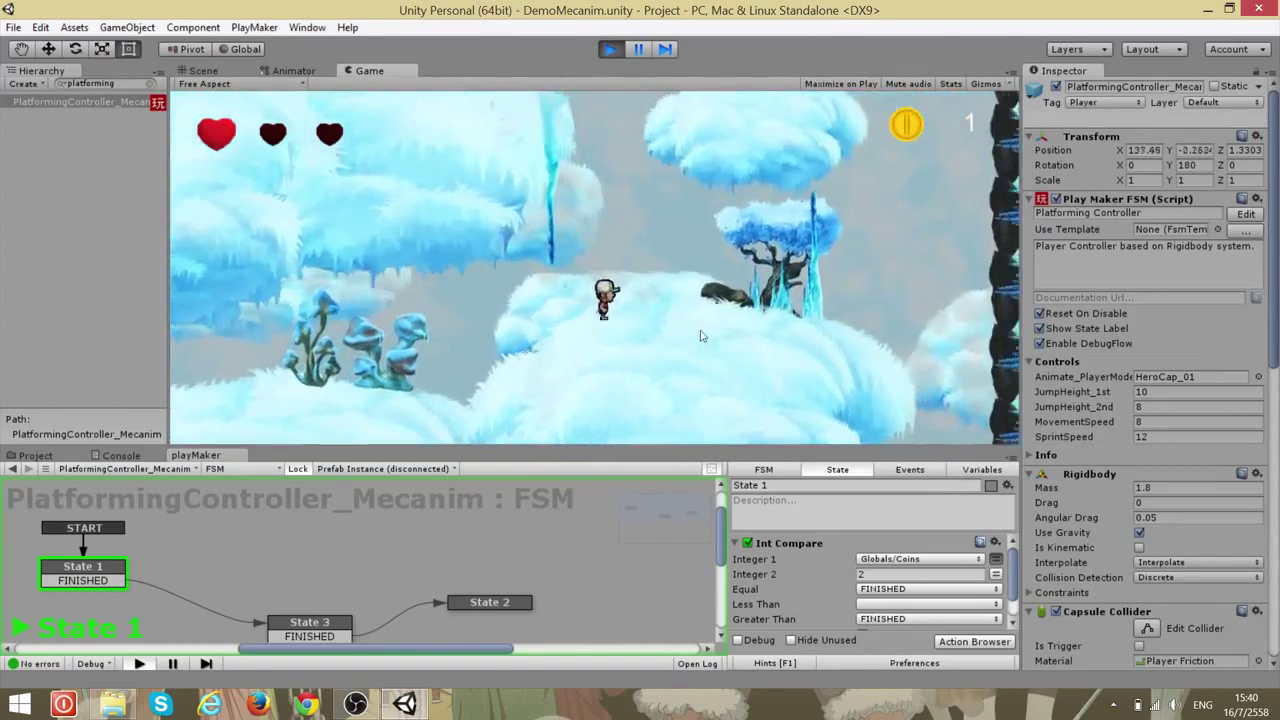
Climb to the higher clouds and run left past the snowman to collect the second coin
key(Left)
key(space)
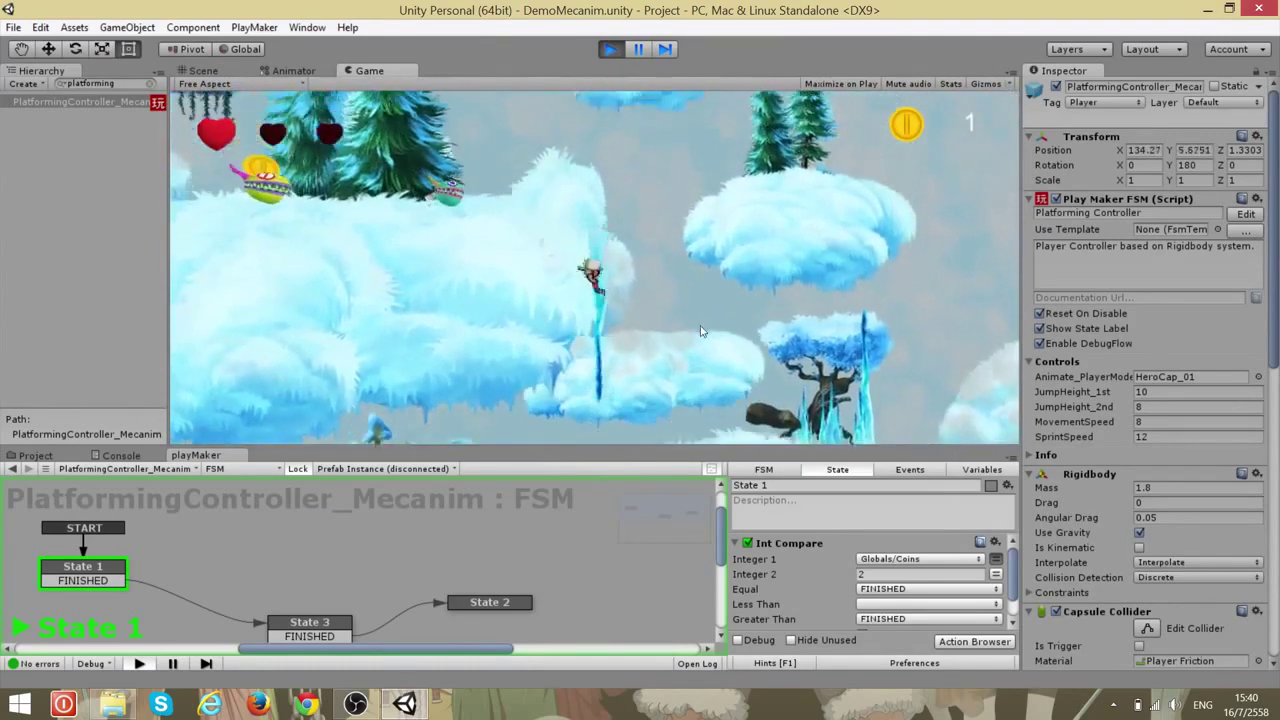
key(Left)
key(space)
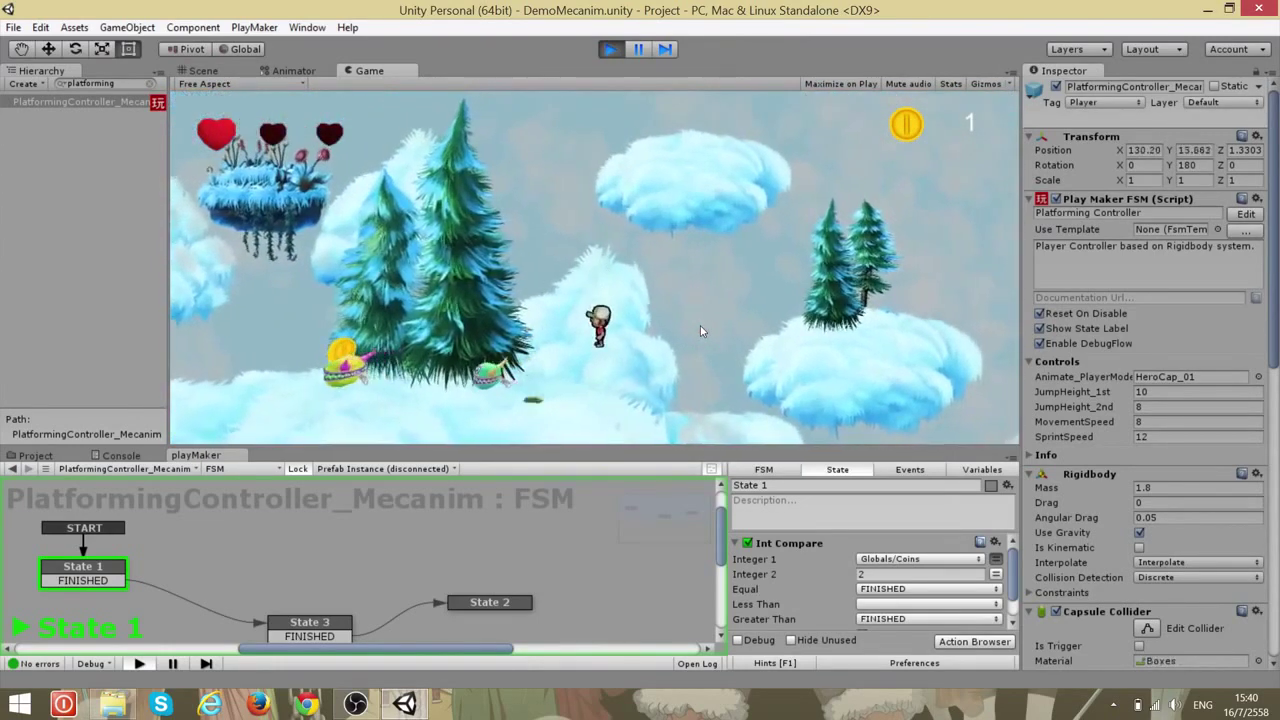
key(Left)
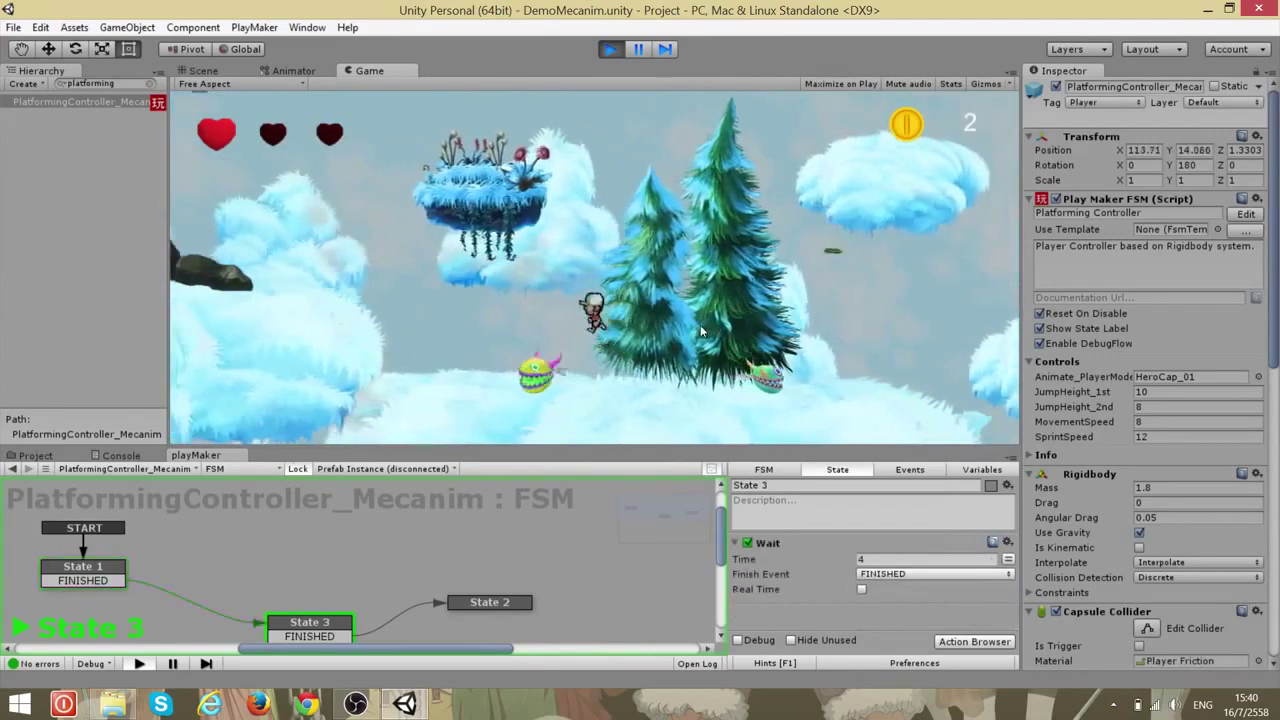
key(Left)
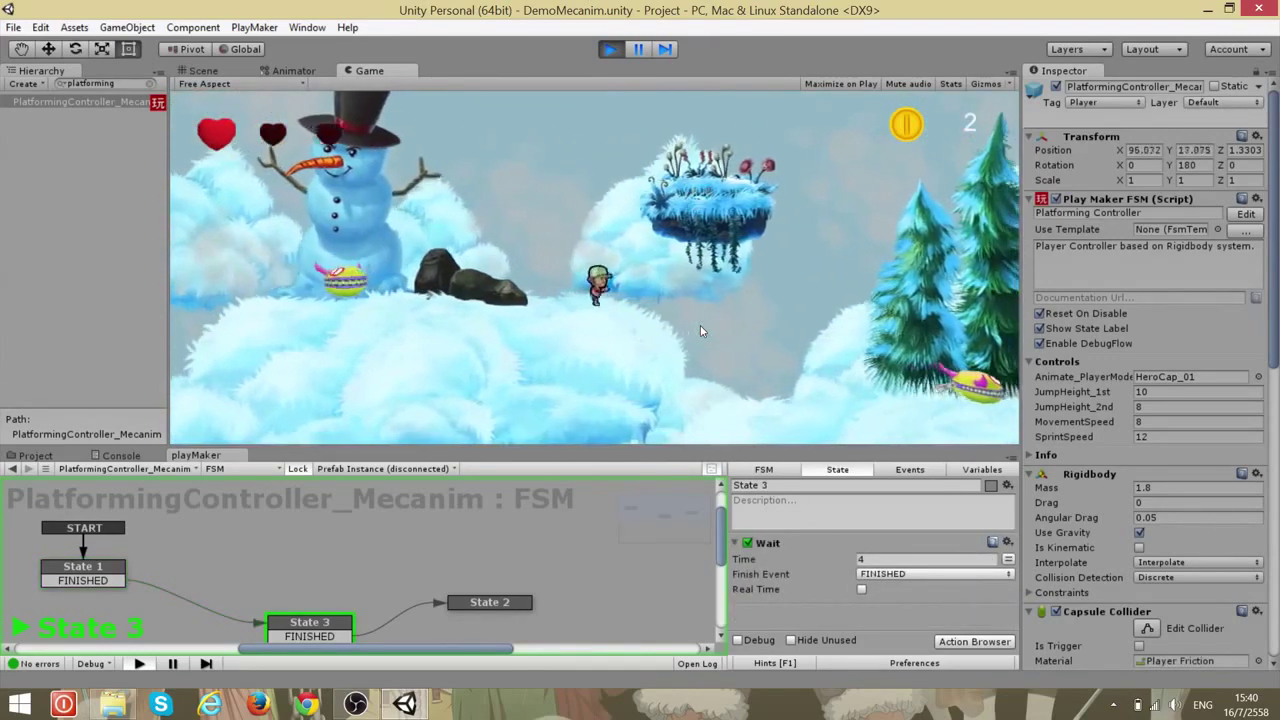
key(Right)
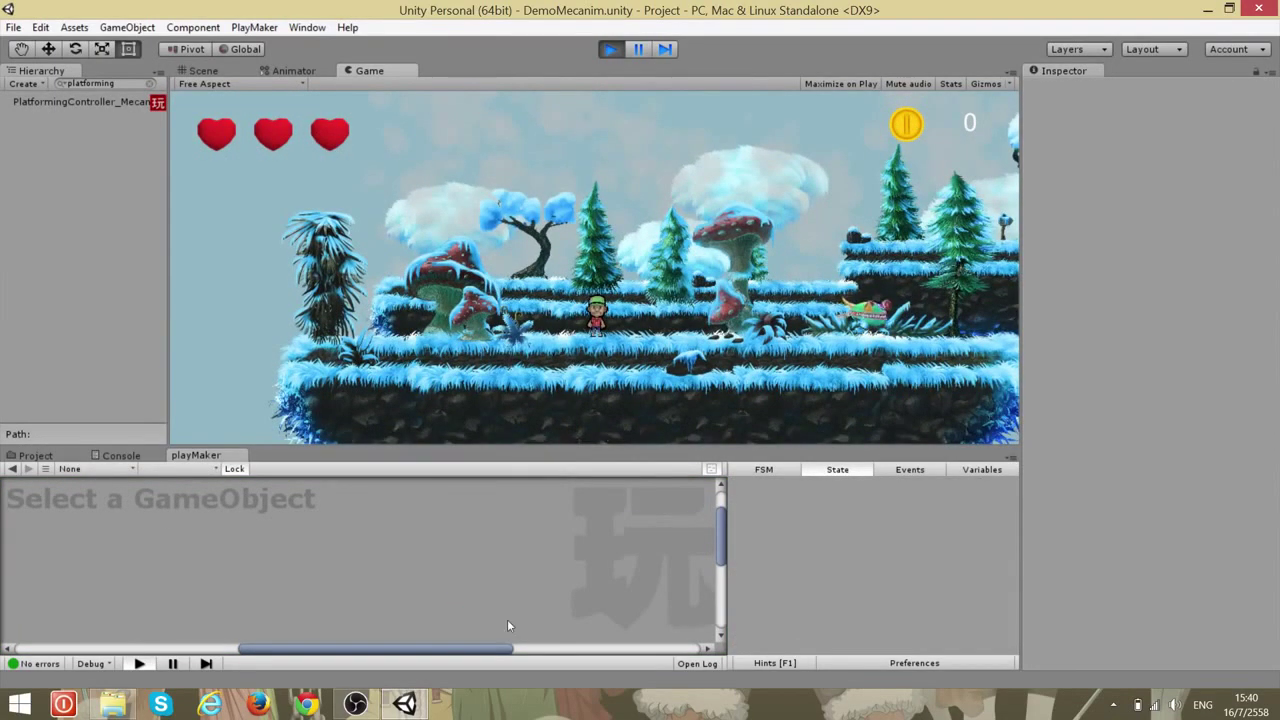
Run the restarted character right onto the cloud platform, then leave the Unity window
key(Left)
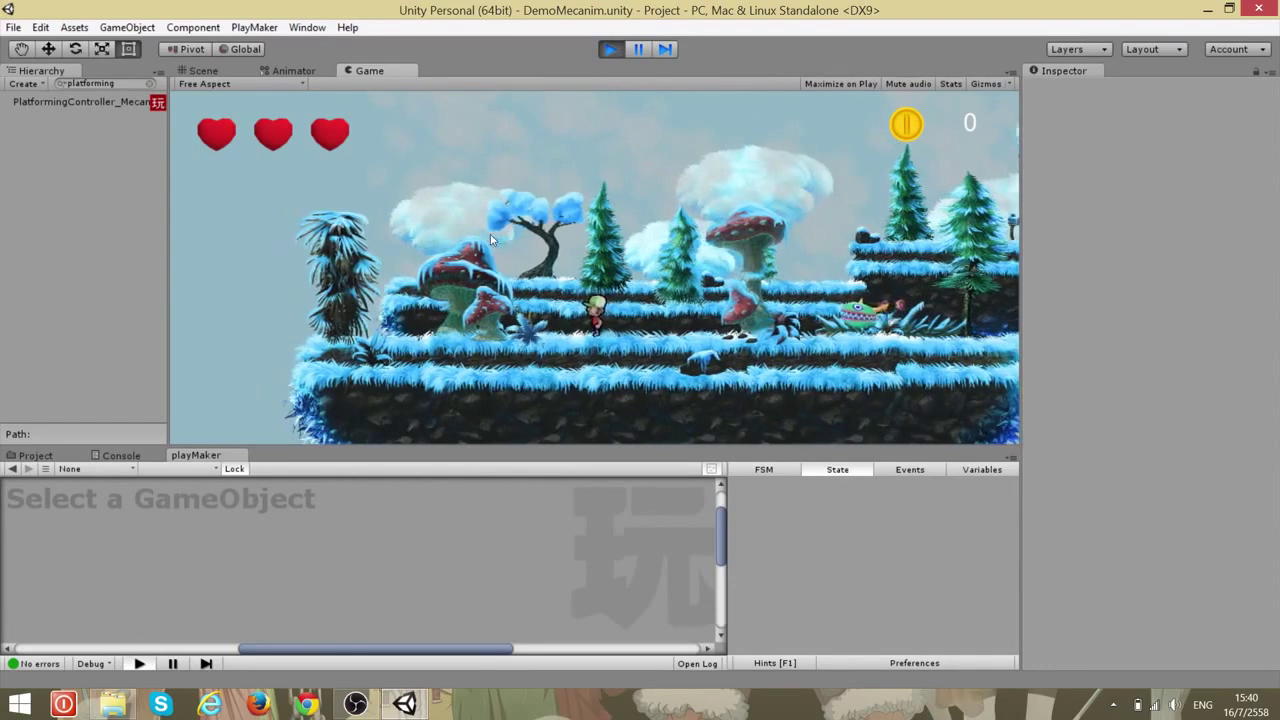
key(Right)
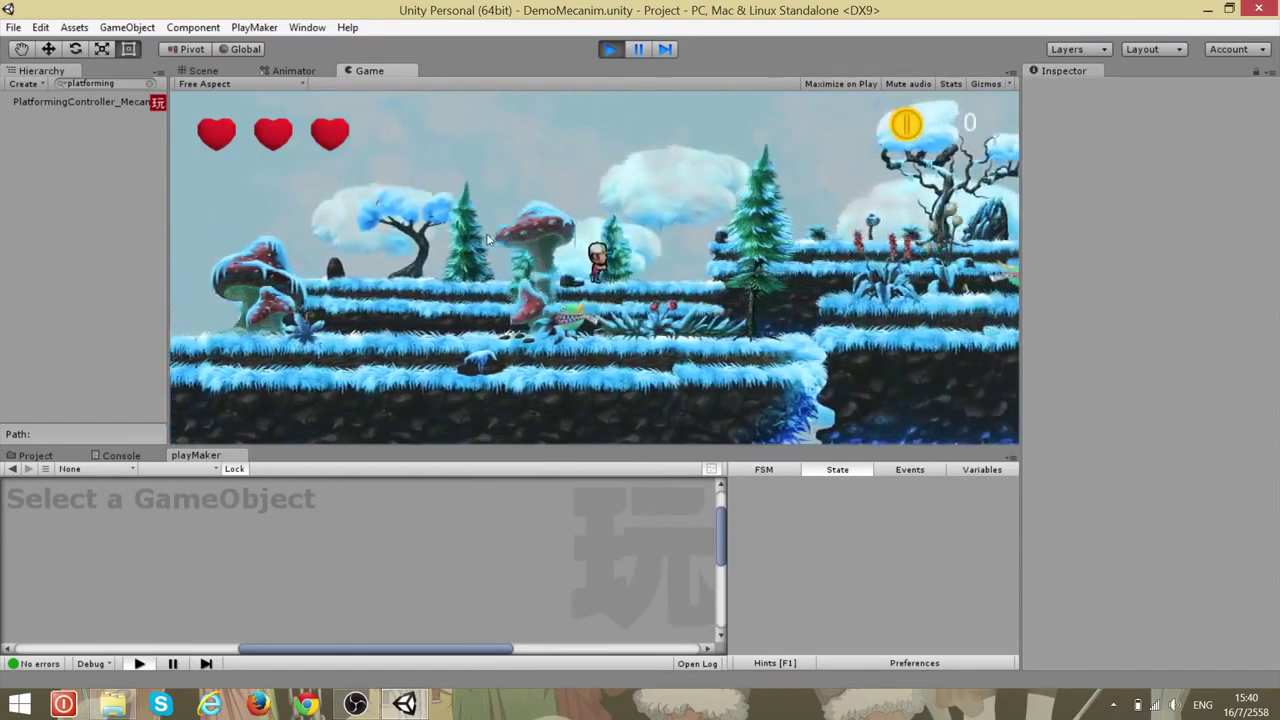
key(Right)
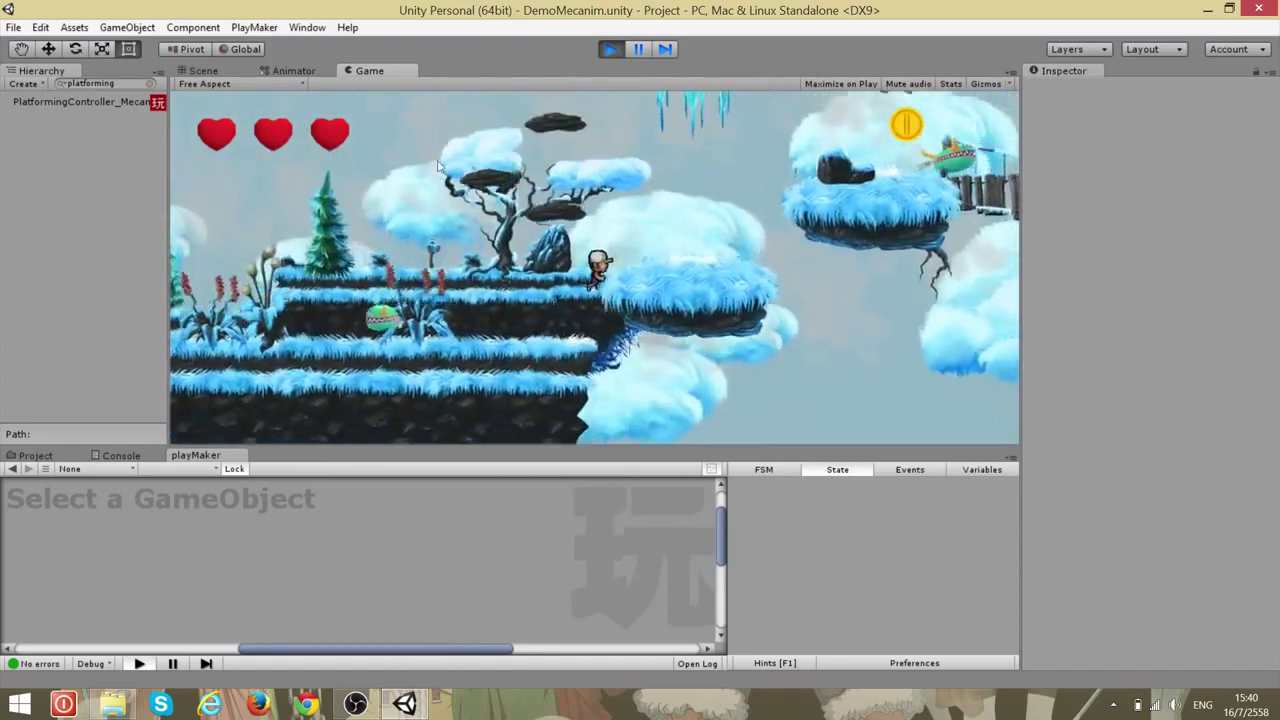
key(space)
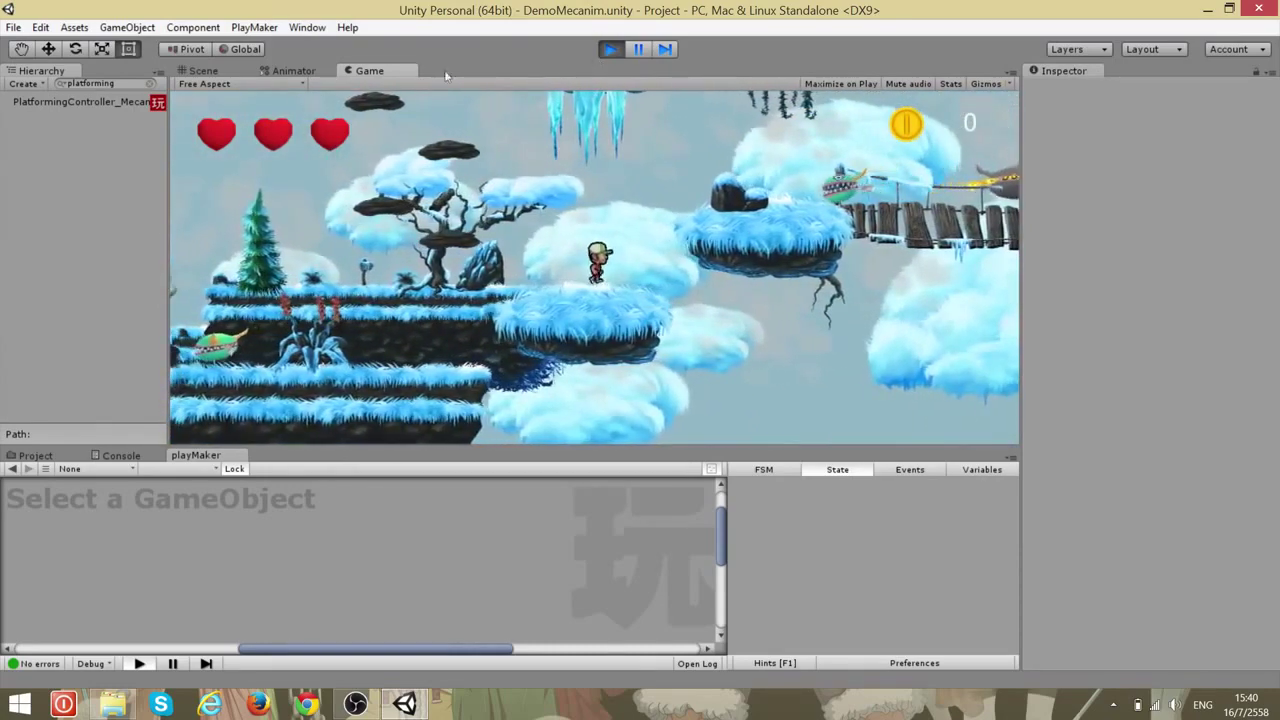
key(alt+Tab)
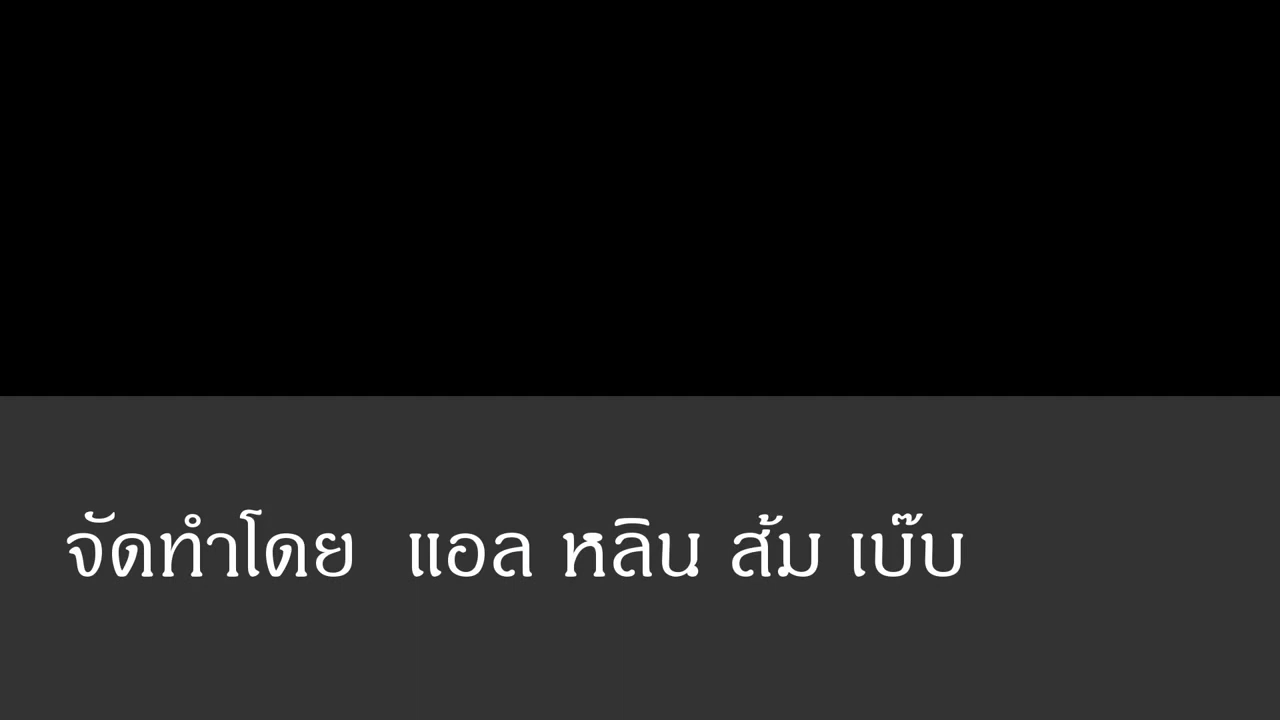